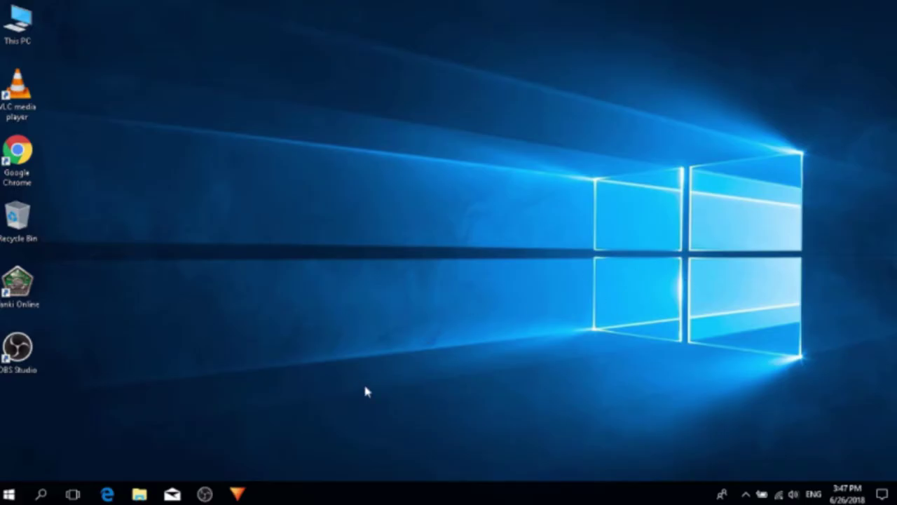
Launch HitFilm Express and create a new 720p HD @ 25 fps project ready for editing
{"action": "left_click", "coordinate": [237, 494]}
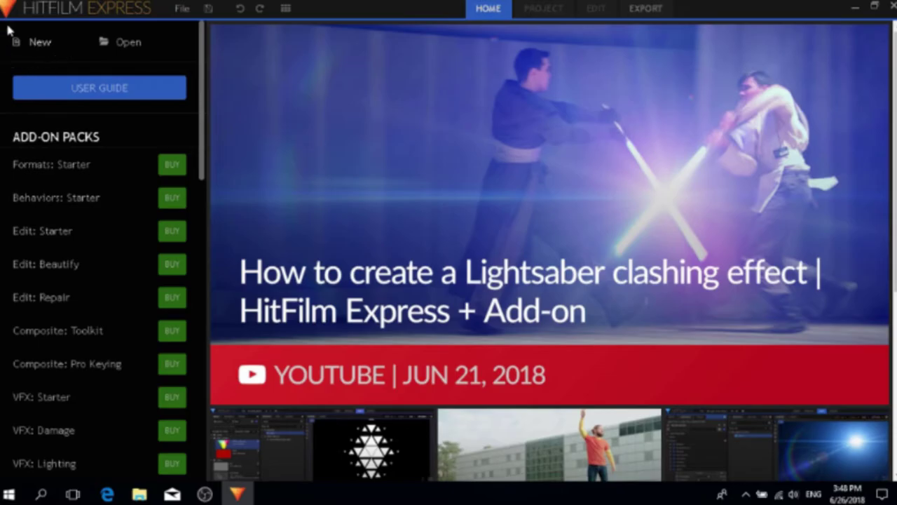
{"action": "left_click", "coordinate": [37, 41]}
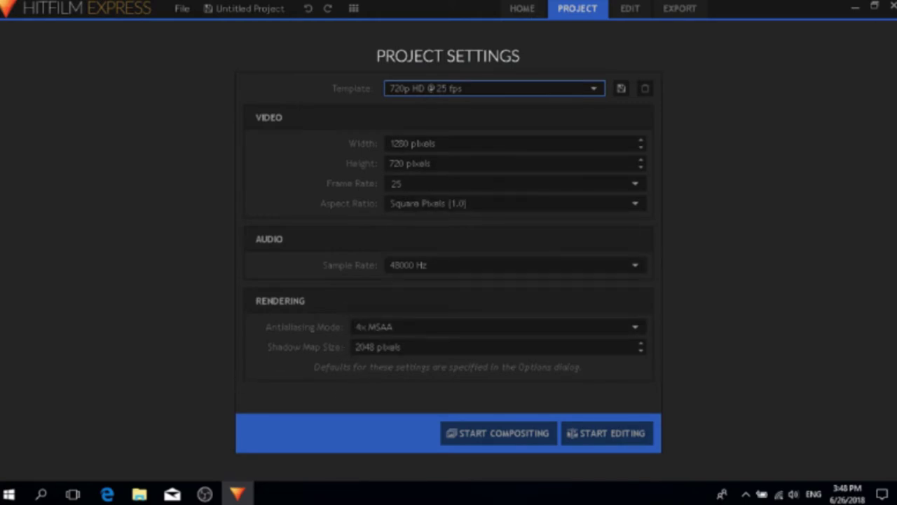
{"action": "left_click", "coordinate": [609, 436]}
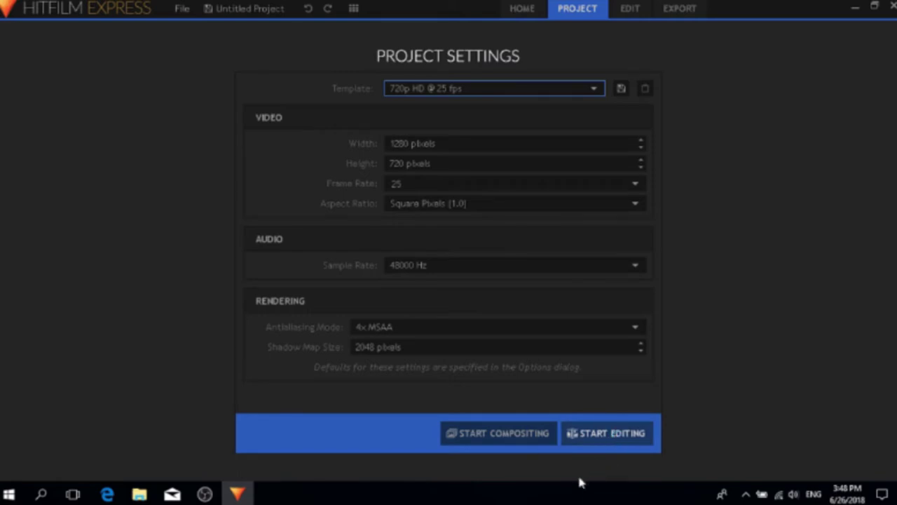
{"action": "left_click", "coordinate": [641, 435]}
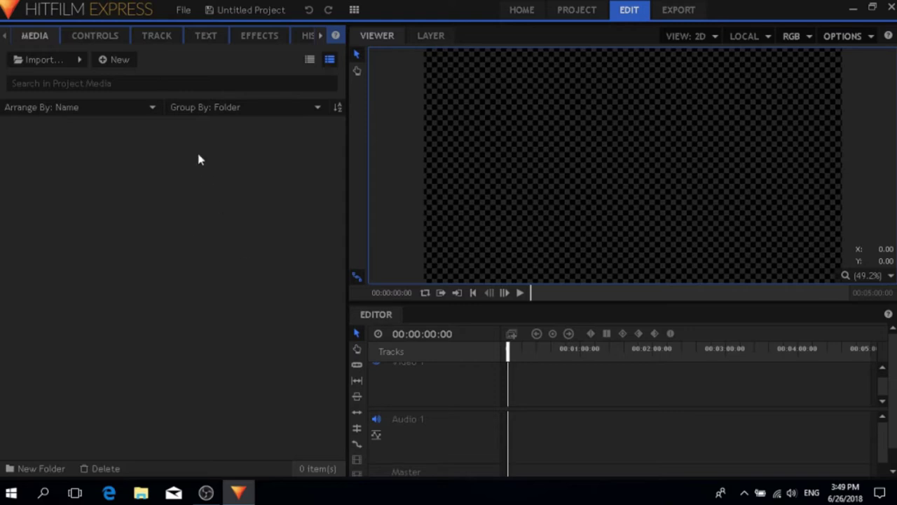
{"action": "left_click", "coordinate": [123, 65]}
{"action": "left_click", "coordinate": [129, 77]}
{"action": "key", "text": "Escape"}
Import the video "Assumption University 1 minute of drone shots" from the Downloads folder into the project media
{"action": "left_click", "coordinate": [79, 61]}
{"action": "left_click", "coordinate": [85, 77]}
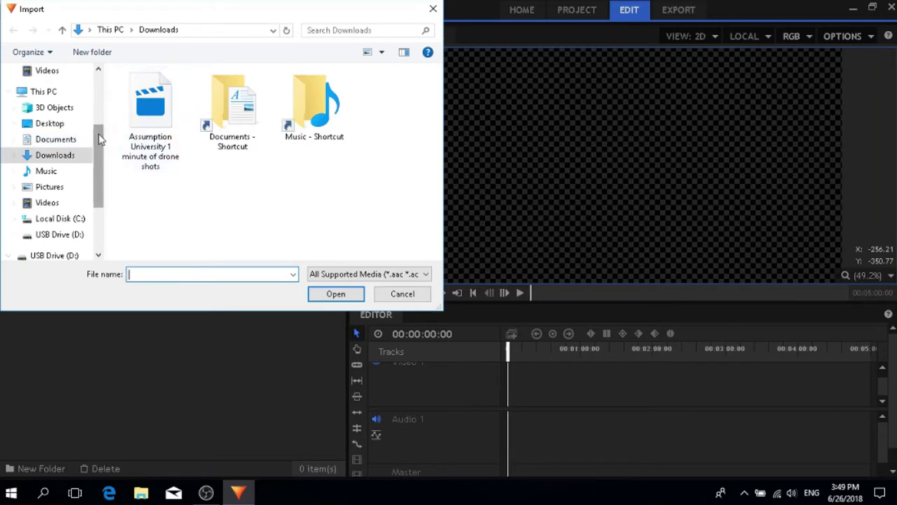
{"action": "left_click", "coordinate": [150, 113]}
{"action": "left_click", "coordinate": [337, 294]}
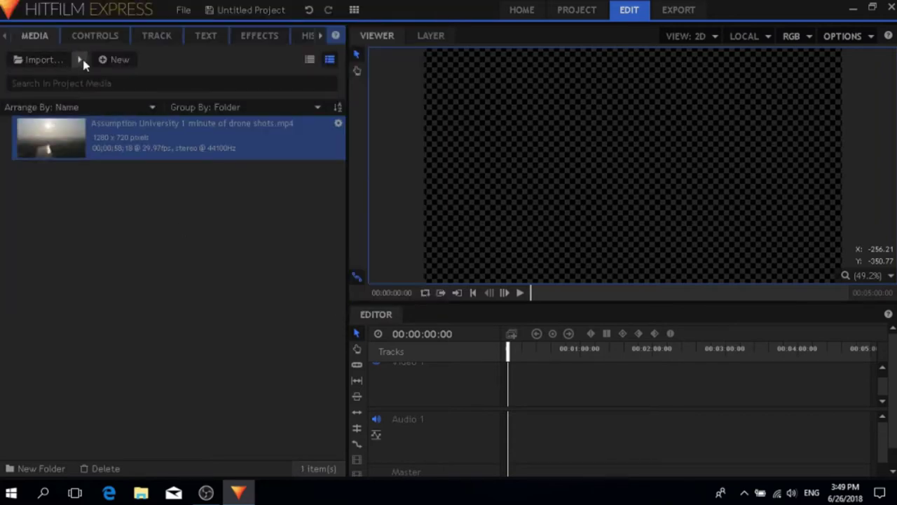
Create a composite shot named "transition" with the 720p HD @ 25 fps template and a 00:00:30:00 duration
{"action": "left_click", "coordinate": [116, 61]}
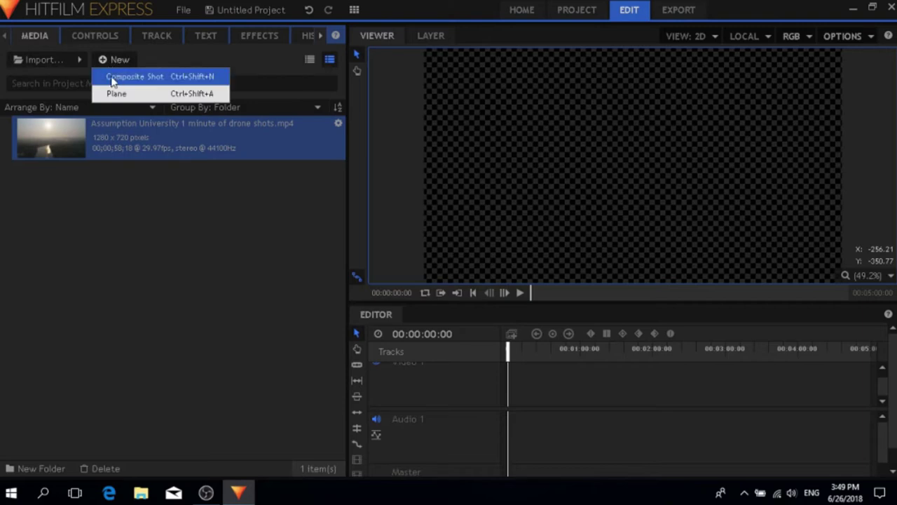
{"action": "left_click", "coordinate": [158, 76]}
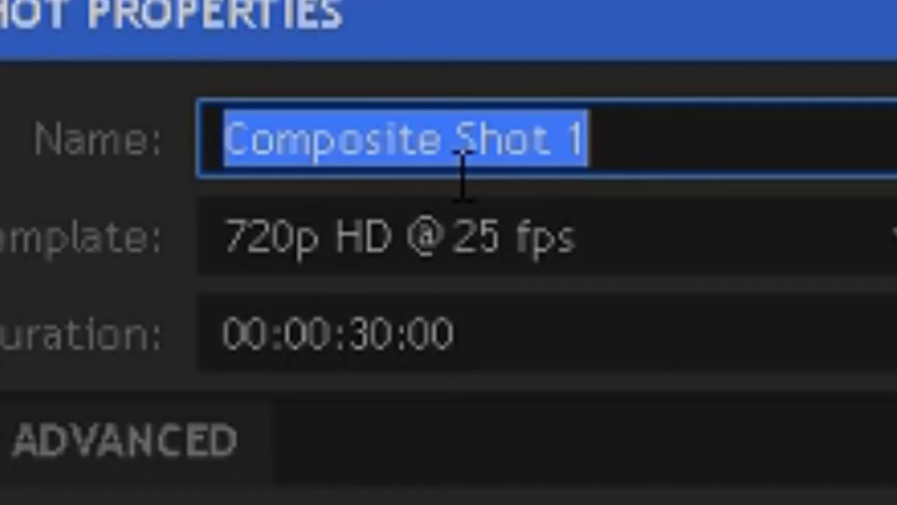
{"action": "type", "text": "tra"}
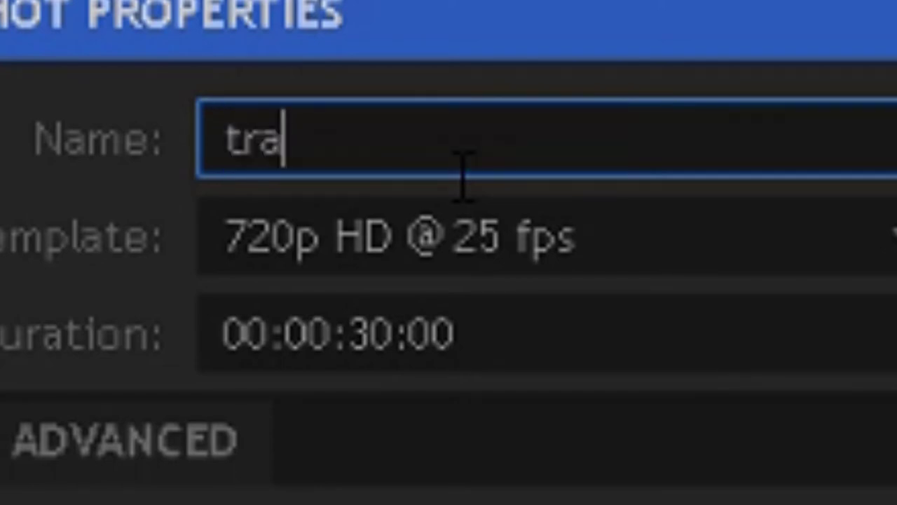
{"action": "type", "text": "nsiti"}
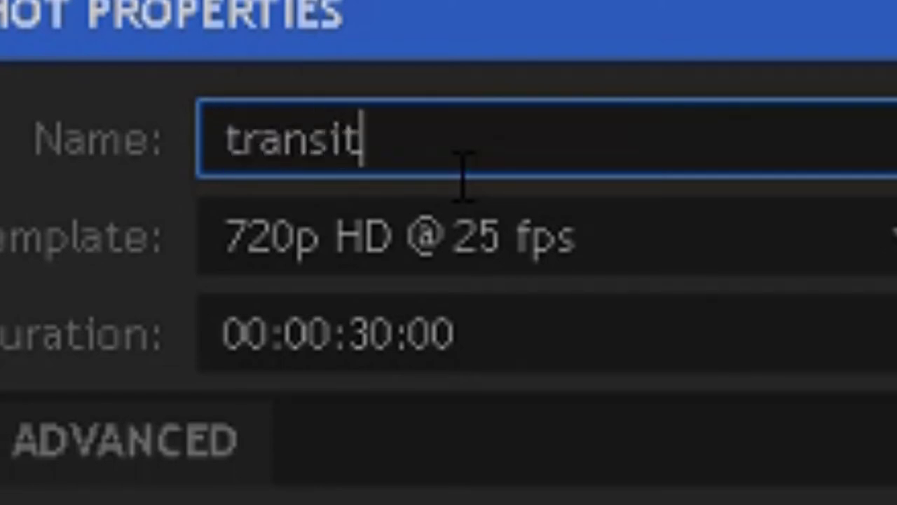
{"action": "type", "text": "on"}
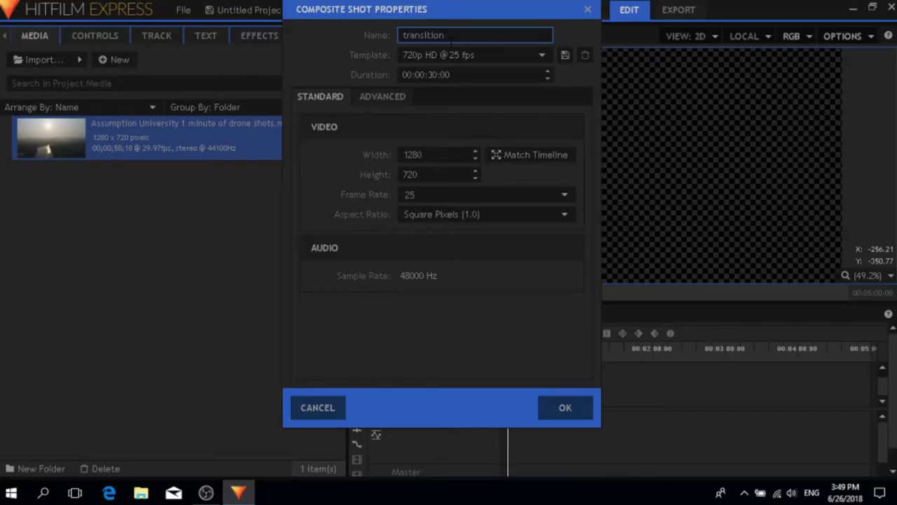
{"action": "key", "text": "Return"}
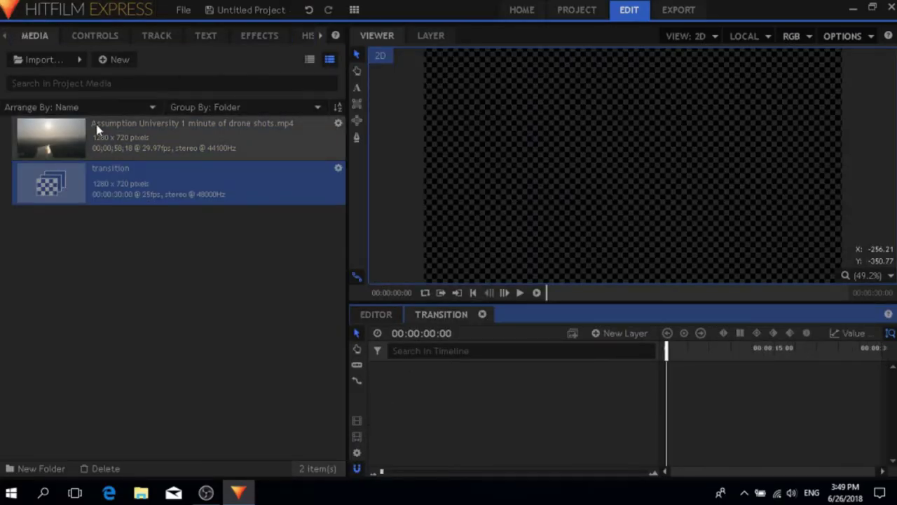
Add the drone shots video to the transition composite shot and set its audio level to -60.0 dB
{"action": "left_click", "coordinate": [96, 129]}
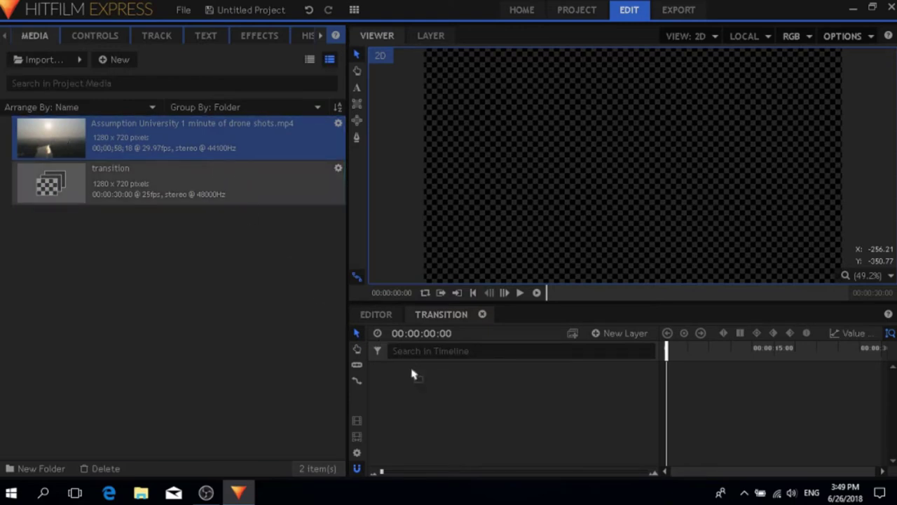
{"action": "left_click_drag", "start_coordinate": [413, 375], "coordinate": [411, 373]}
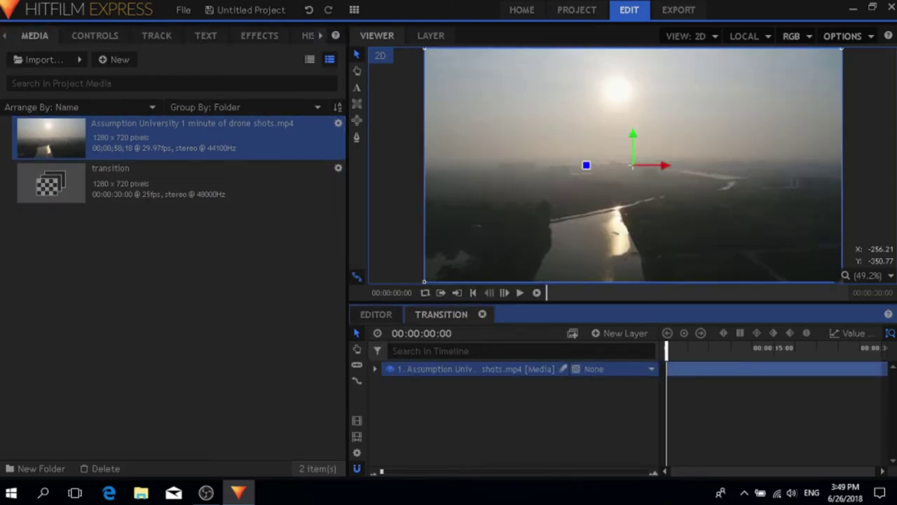
{"action": "left_click", "coordinate": [375, 367]}
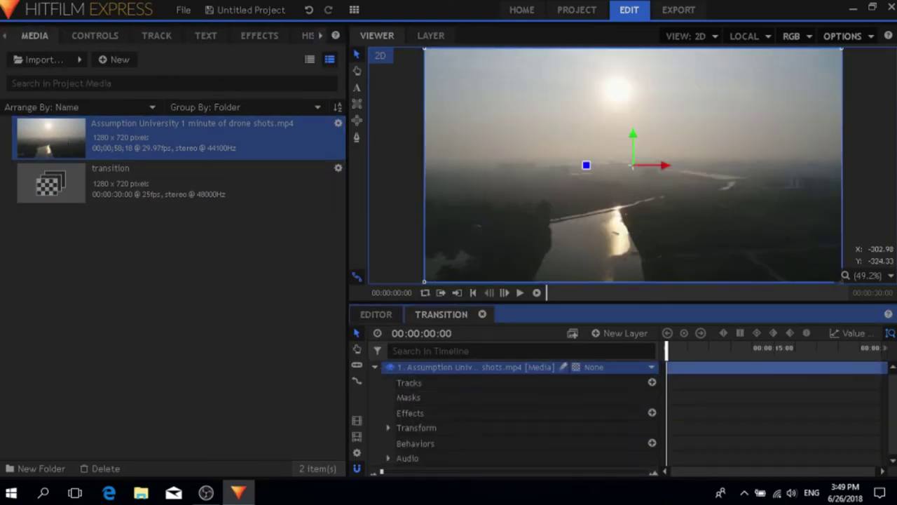
{"action": "left_click", "coordinate": [390, 458]}
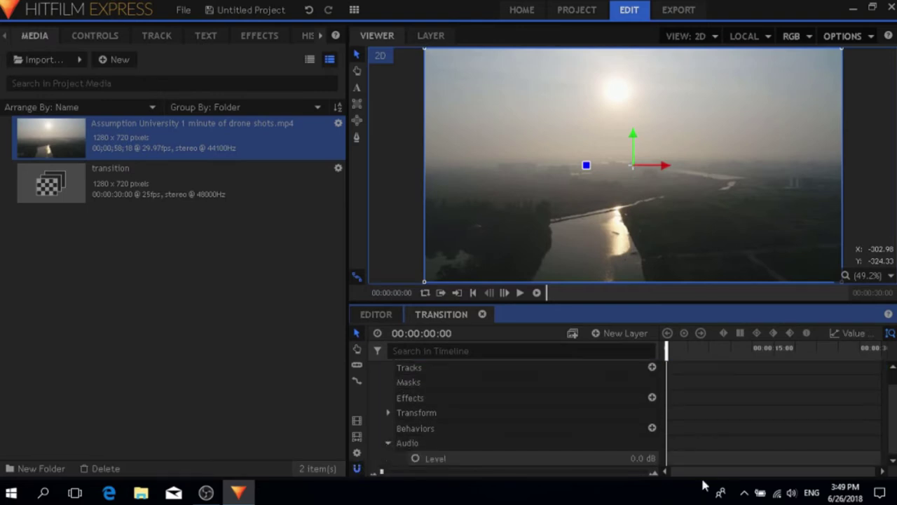
{"action": "left_click_drag", "start_coordinate": [641, 458], "coordinate": [628, 458]}
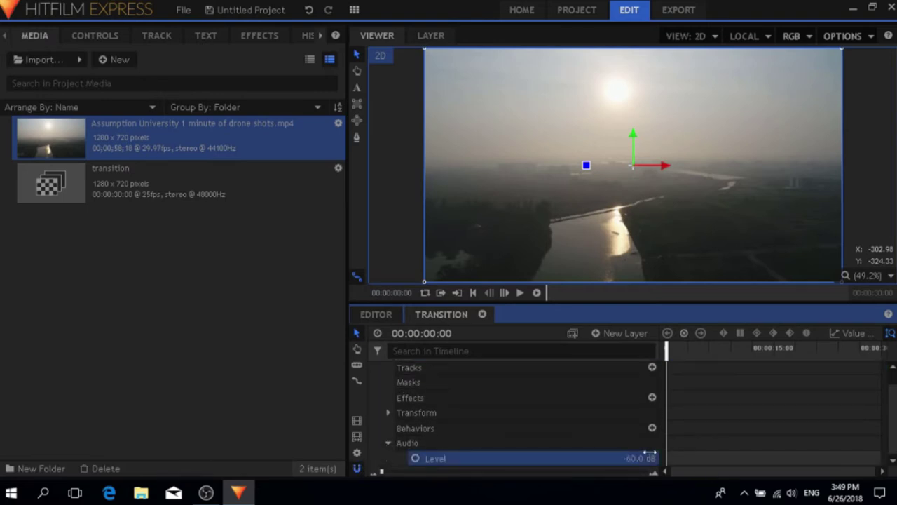
{"action": "scroll", "coordinate": [411, 400], "scroll_direction": "up", "scroll_amount": 1}
{"action": "left_click", "coordinate": [375, 368]}
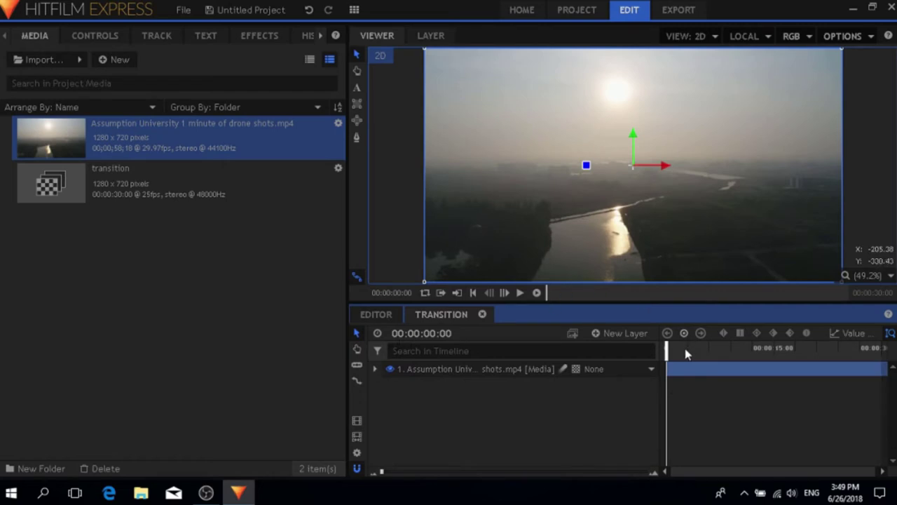
Slice the drone video layer at 00:00:13:07, at the start of the white tower shot
{"action": "left_click", "coordinate": [688, 348]}
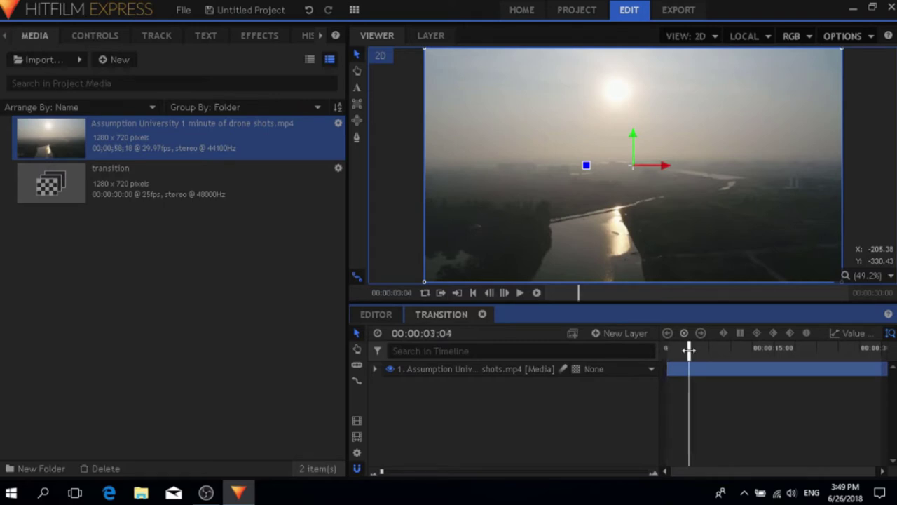
{"action": "left_click_drag", "start_coordinate": [687, 349], "coordinate": [757, 345]}
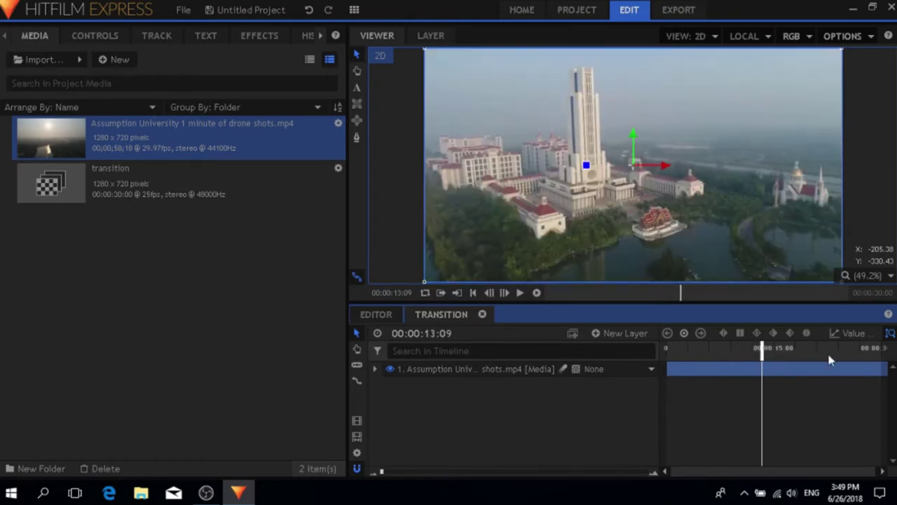
{"action": "left_click", "coordinate": [491, 294]}
{"action": "left_click", "coordinate": [490, 293]}
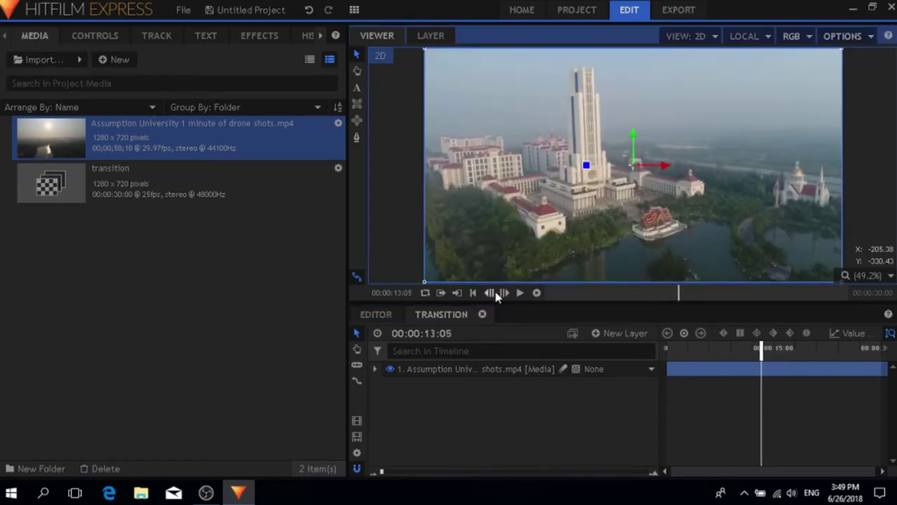
{"action": "left_click", "coordinate": [491, 294]}
{"action": "left_click", "coordinate": [490, 293]}
{"action": "left_click", "coordinate": [504, 293]}
{"action": "left_click", "coordinate": [505, 293]}
{"action": "left_click", "coordinate": [505, 293]}
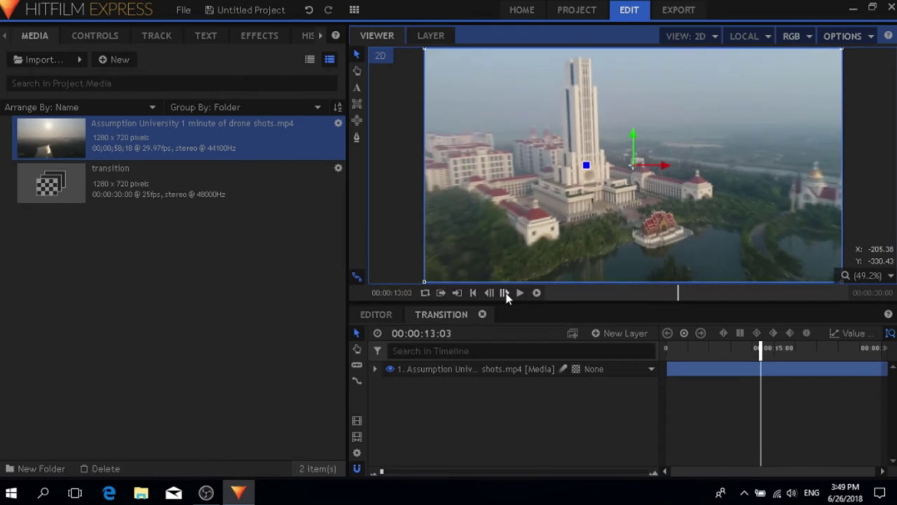
{"action": "left_click", "coordinate": [505, 293]}
{"action": "left_click", "coordinate": [505, 293]}
{"action": "left_click", "coordinate": [505, 293]}
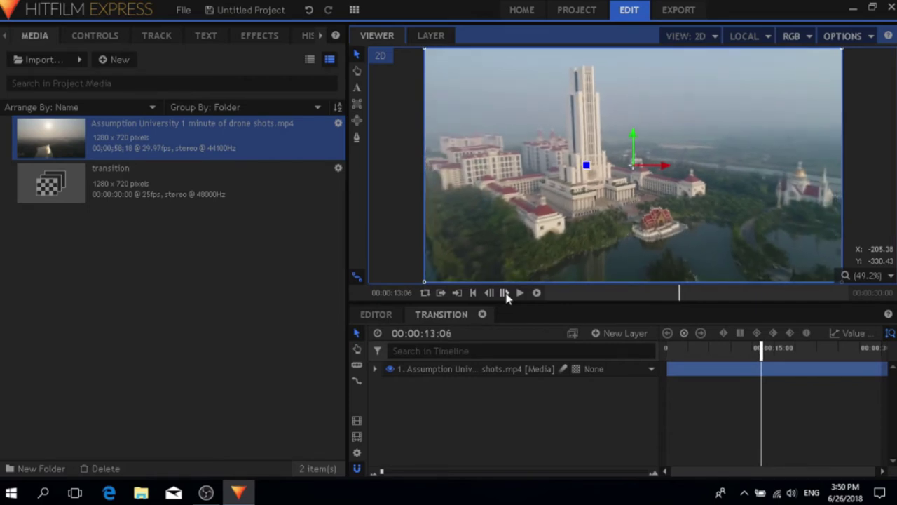
{"action": "left_click", "coordinate": [505, 293]}
{"action": "left_click", "coordinate": [358, 366]}
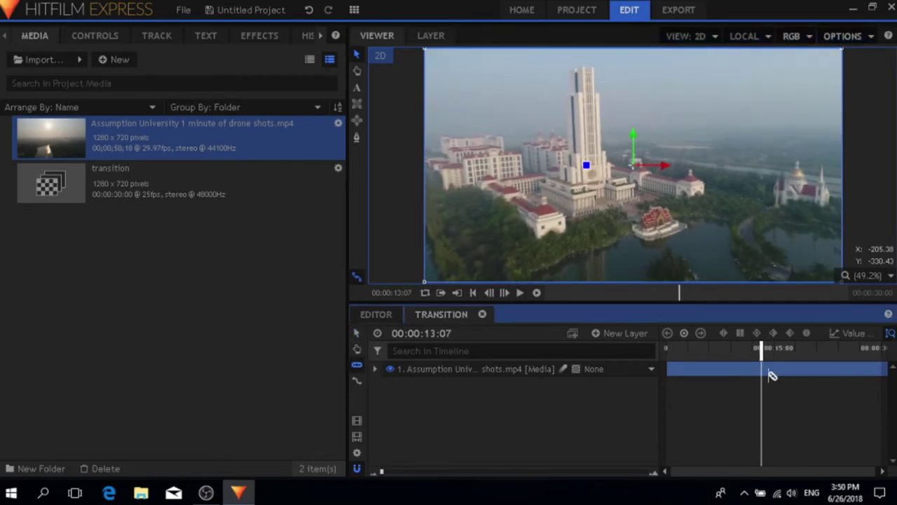
{"action": "left_click", "coordinate": [763, 370]}
Slice the remaining drone footage at about 15 seconds, at 00:00:16:04 and at 00:00:18:12
{"action": "left_click", "coordinate": [520, 292]}
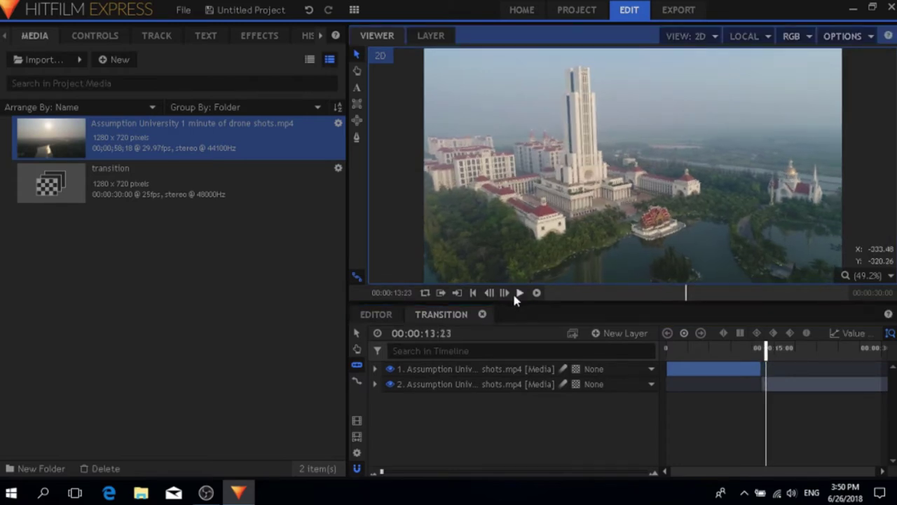
{"action": "left_click", "coordinate": [506, 295]}
{"action": "left_click", "coordinate": [506, 294]}
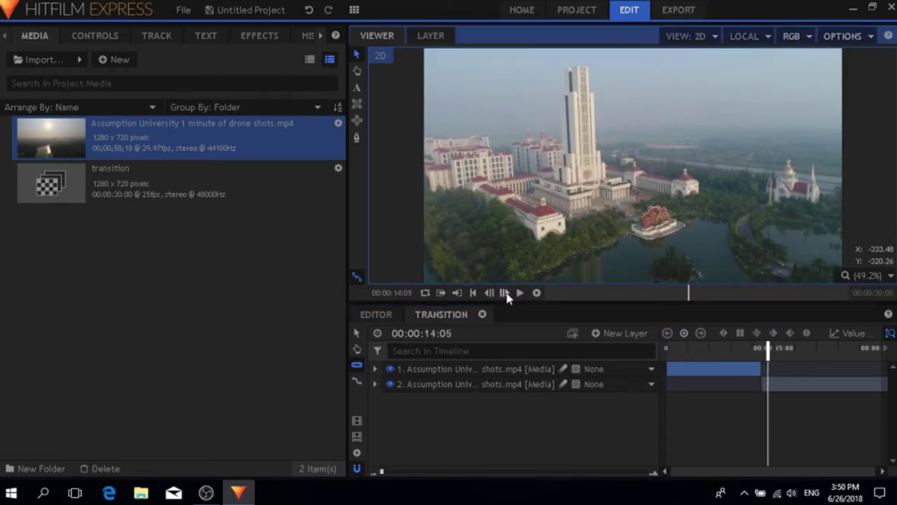
{"action": "left_click_drag", "start_coordinate": [770, 348], "coordinate": [783, 347]}
{"action": "left_click", "coordinate": [781, 383]}
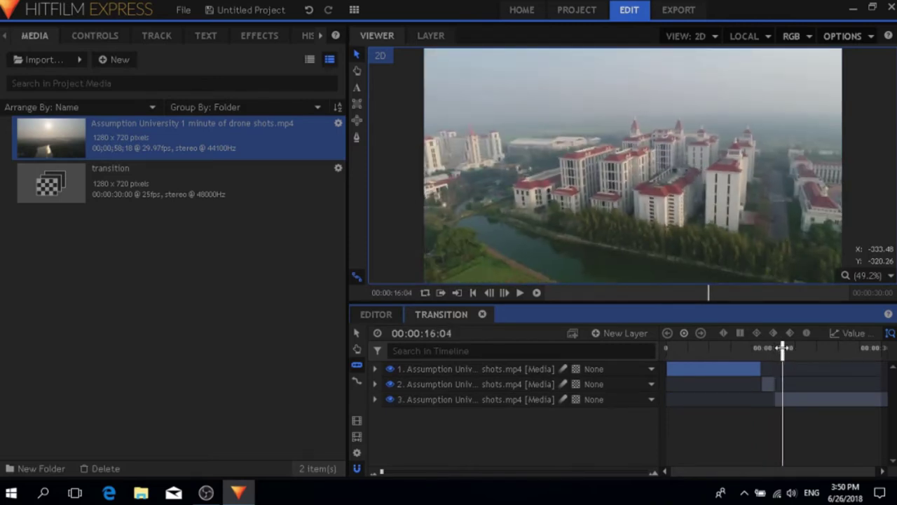
{"action": "left_click_drag", "start_coordinate": [779, 399], "coordinate": [785, 403]}
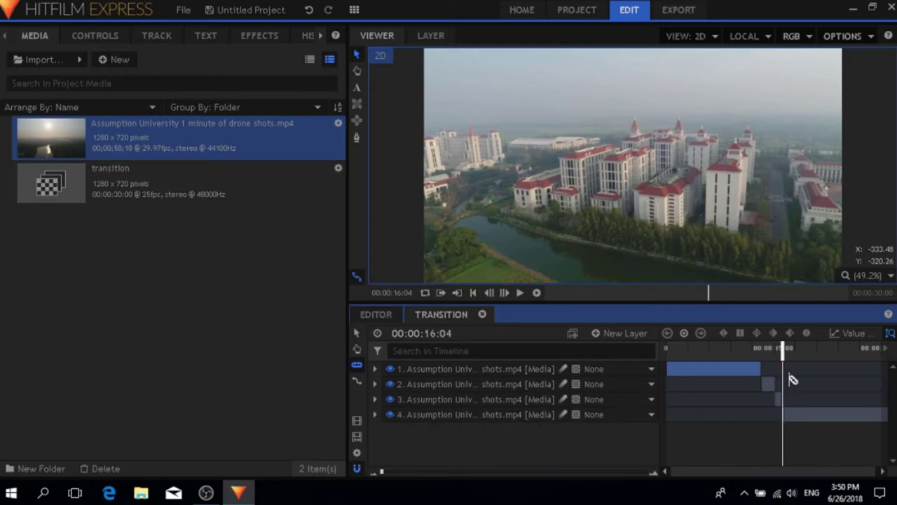
{"action": "left_click_drag", "start_coordinate": [783, 354], "coordinate": [801, 360]}
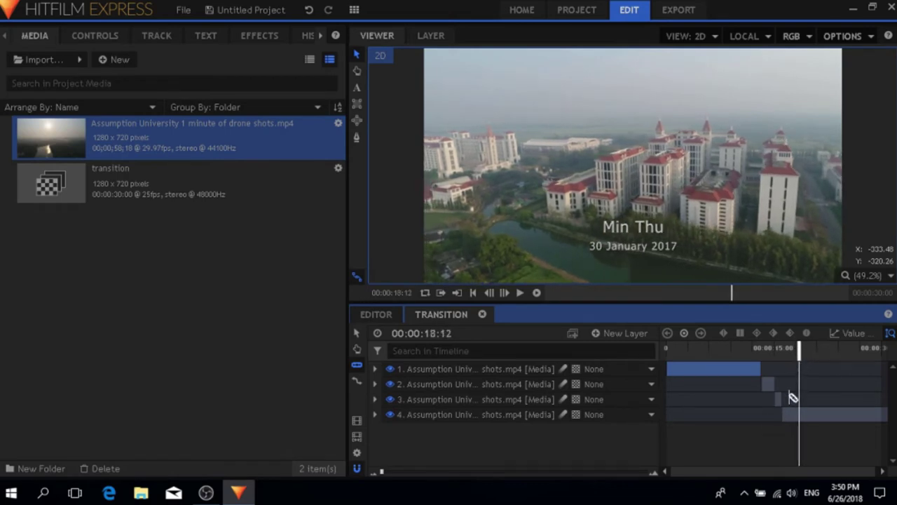
{"action": "mouse_move", "coordinate": [785, 410]}
{"action": "left_mouse_down"}
{"action": "mouse_move", "coordinate": [802, 419]}
{"action": "mouse_move", "coordinate": [785, 418]}
{"action": "left_mouse_up"}
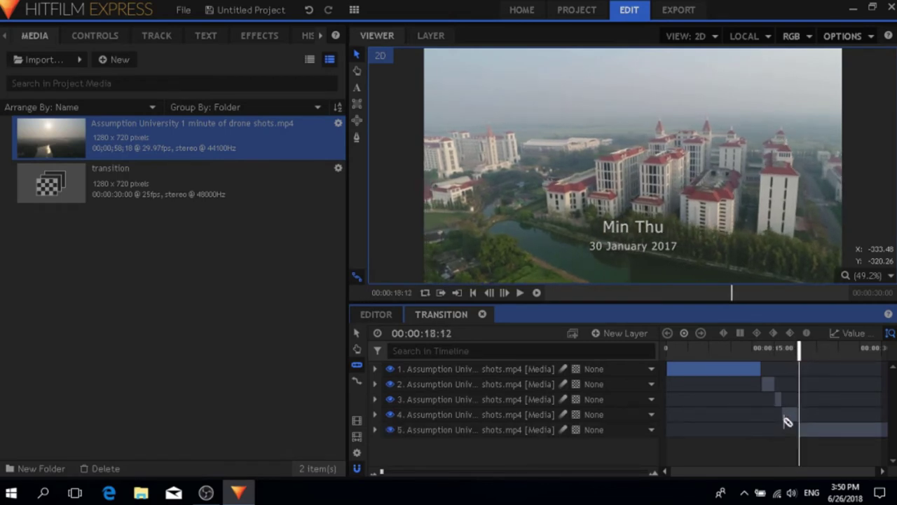
Delete the first layer, which holds the footage before 00:00:13:07
{"action": "left_click", "coordinate": [491, 384]}
{"action": "left_click", "coordinate": [471, 414]}
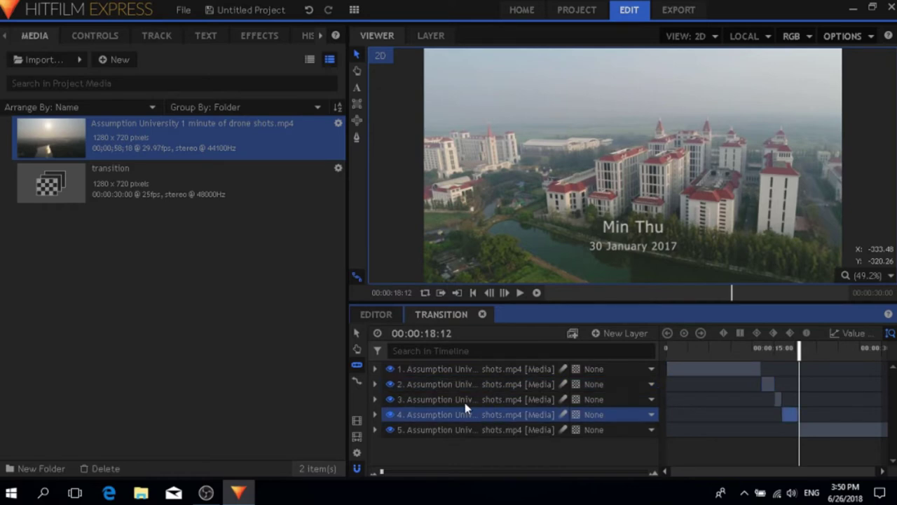
{"action": "left_click", "coordinate": [439, 381]}
{"action": "left_click", "coordinate": [448, 368]}
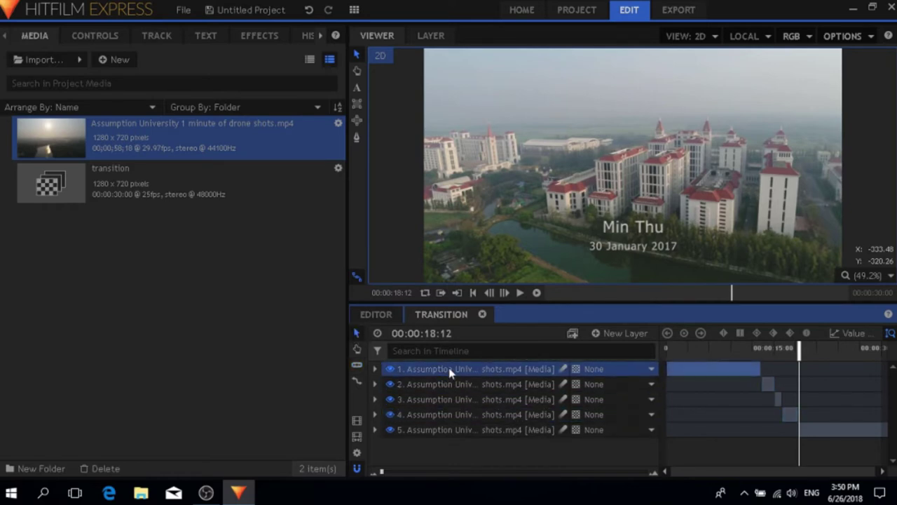
{"action": "right_click", "coordinate": [448, 369]}
{"action": "left_click", "coordinate": [476, 301]}
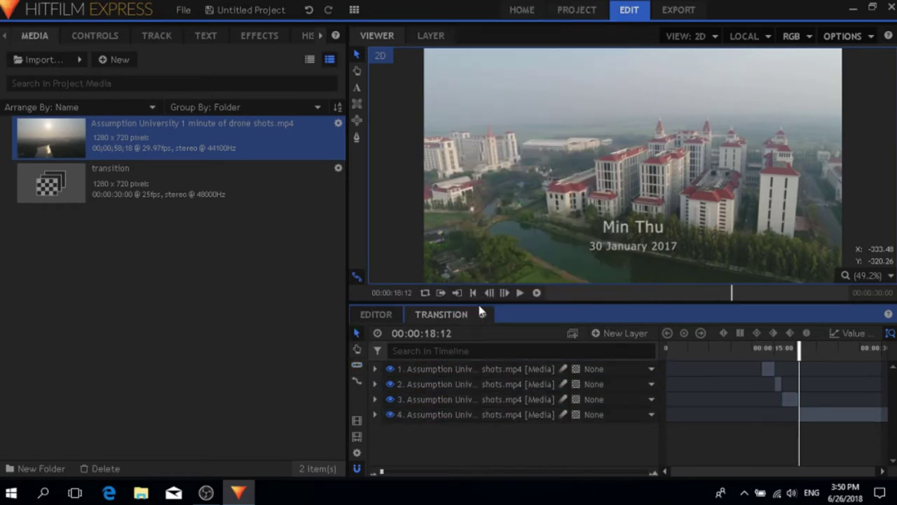
Delete the short layer that ends at 00:00:16:04, between the two building shots
{"action": "left_click", "coordinate": [468, 399]}
{"action": "left_click", "coordinate": [462, 369]}
{"action": "left_click", "coordinate": [471, 384]}
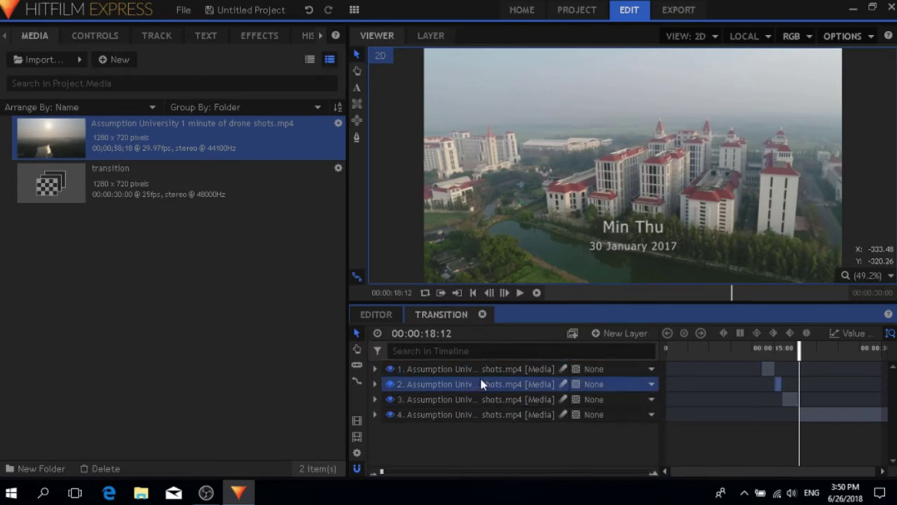
{"action": "right_click", "coordinate": [471, 382]}
{"action": "left_click", "coordinate": [519, 301]}
Delete the remaining long layer that starts at 00:00:18:12
{"action": "left_click", "coordinate": [486, 400]}
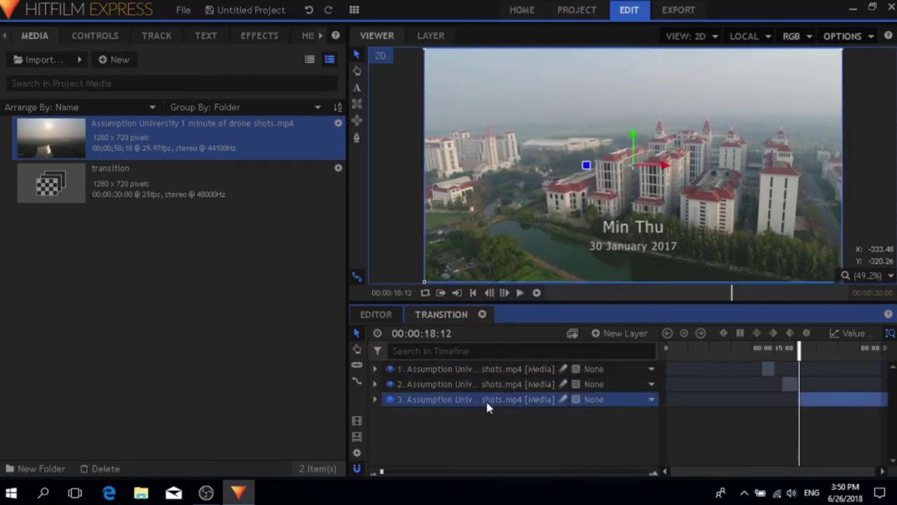
{"action": "right_click", "coordinate": [486, 400]}
{"action": "left_click", "coordinate": [556, 303]}
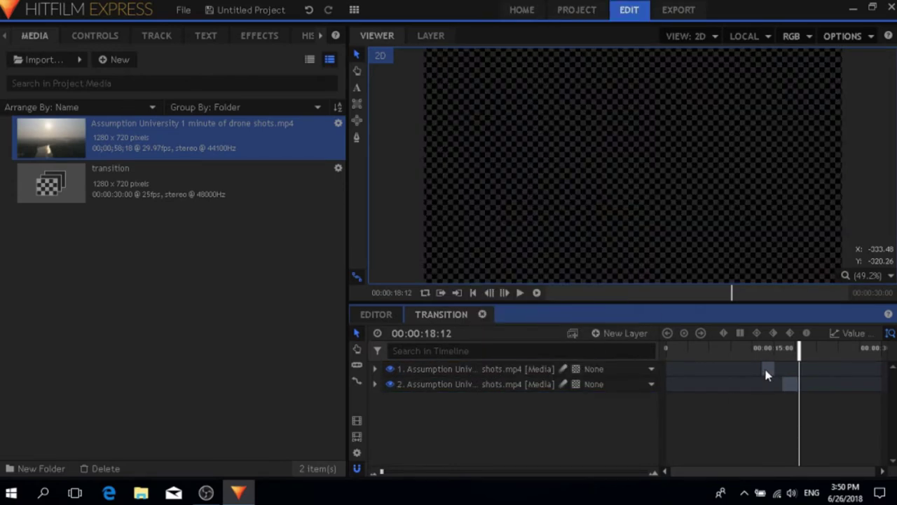
Move the white tower clip to the timeline's start and the red-roofed buildings clip right behind it, at about 2 seconds
{"action": "left_click_drag", "start_coordinate": [766, 375], "coordinate": [672, 378]}
{"action": "left_click", "coordinate": [780, 383]}
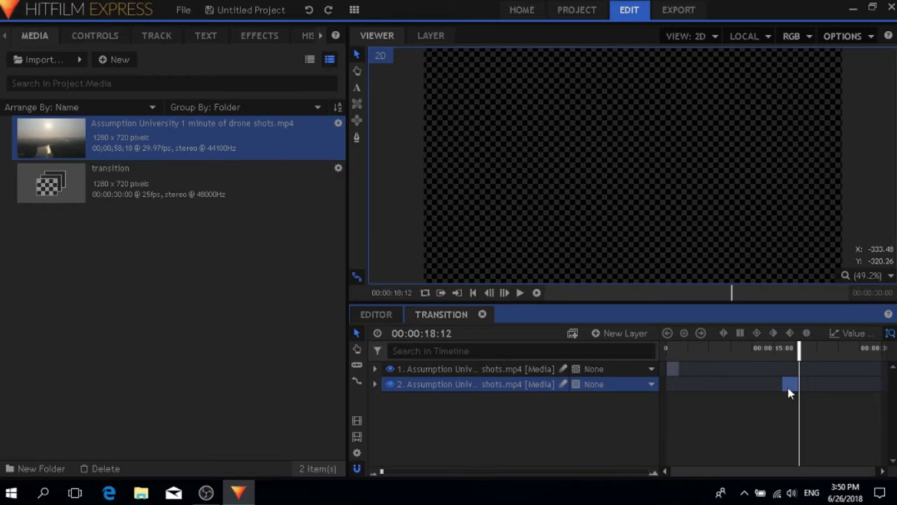
{"action": "left_click_drag", "start_coordinate": [786, 391], "coordinate": [689, 386]}
{"action": "left_click", "coordinate": [686, 347]}
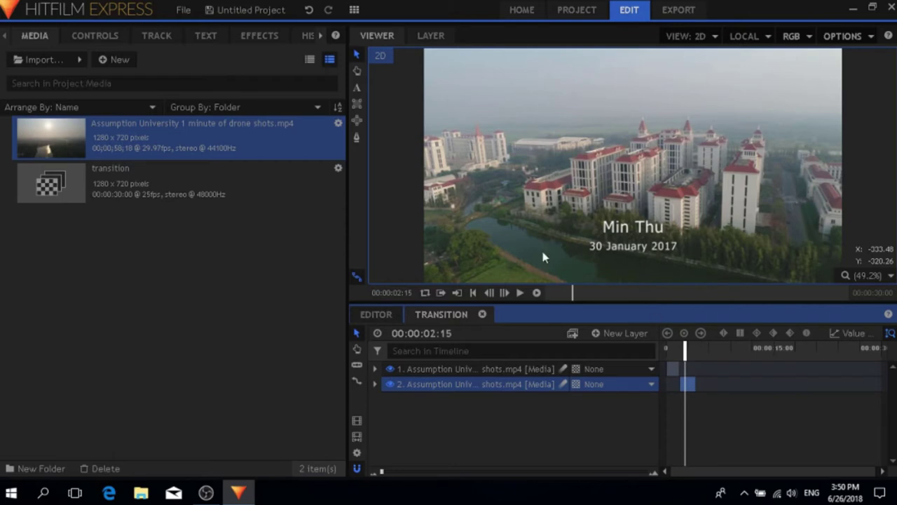
Make a new composite shot from the transition composite and name it "transition 2"
{"action": "left_click", "coordinate": [271, 202]}
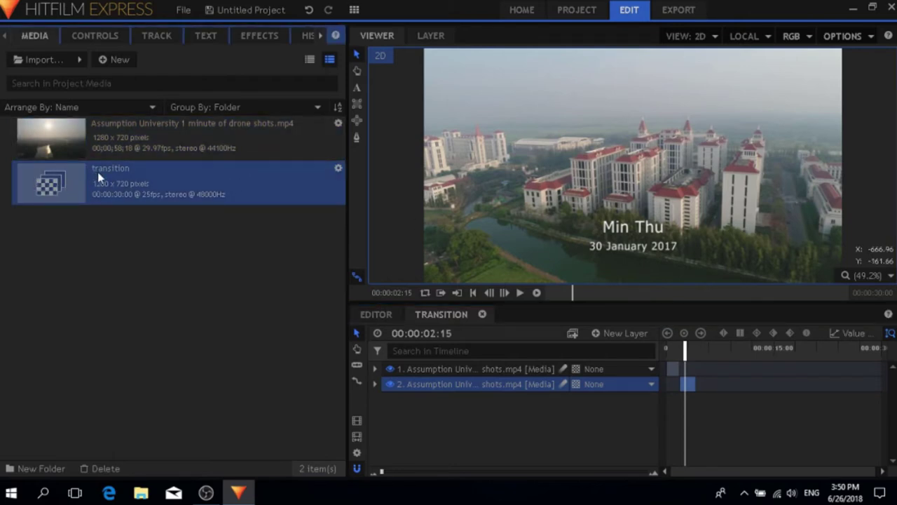
{"action": "right_click", "coordinate": [197, 198]}
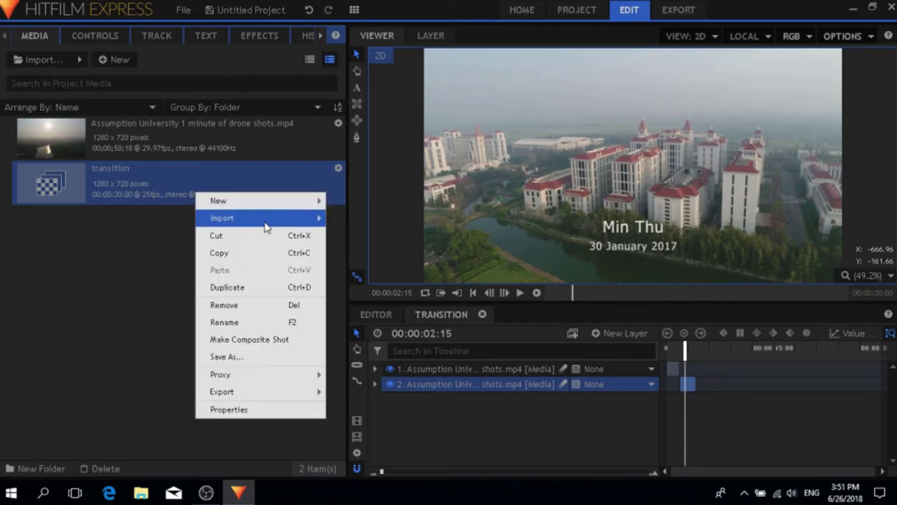
{"action": "left_click", "coordinate": [308, 340]}
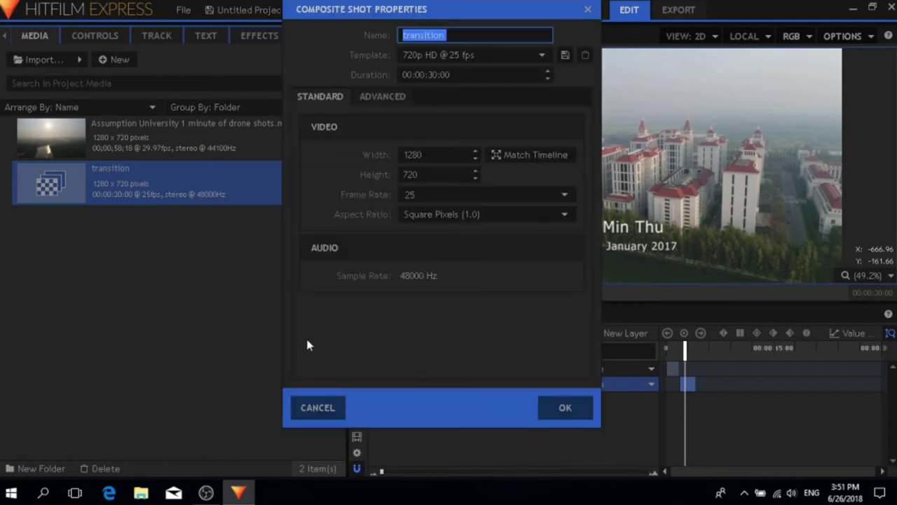
{"action": "left_click", "coordinate": [472, 38]}
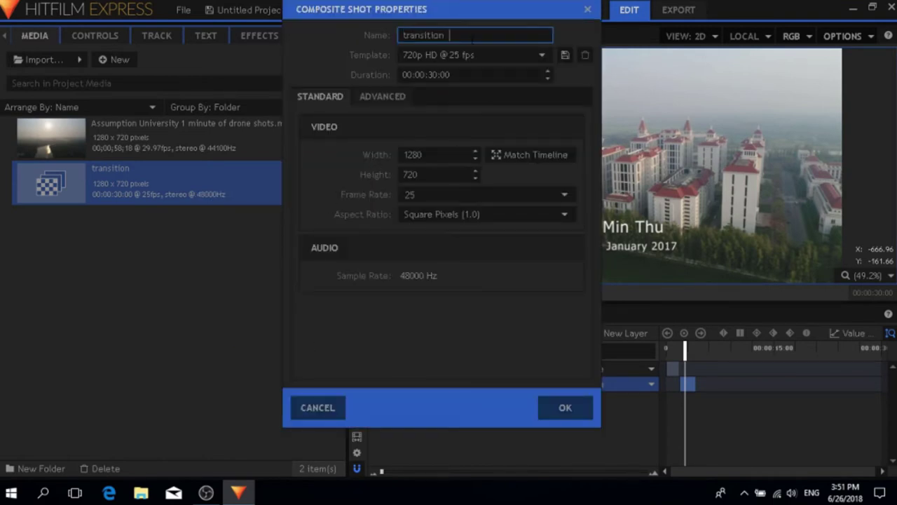
{"action": "key", "text": "Return"}
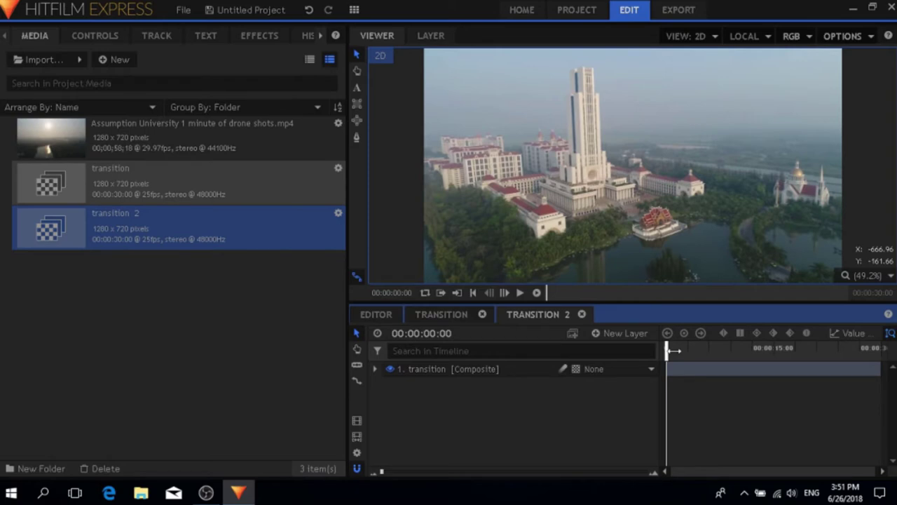
Slice the transition layer in transition 2 at 00:00:04:05, where the second clip ends
{"action": "left_click", "coordinate": [745, 353]}
{"action": "left_click", "coordinate": [705, 354]}
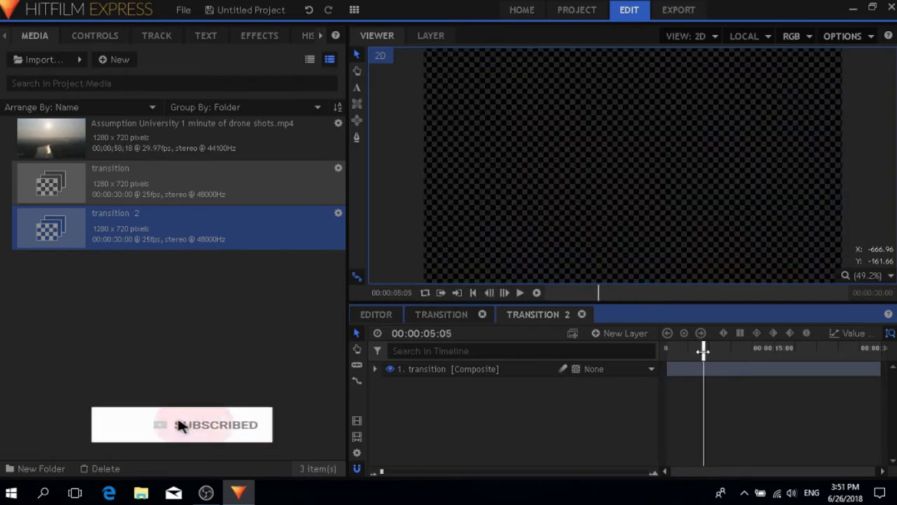
{"action": "left_click", "coordinate": [684, 348]}
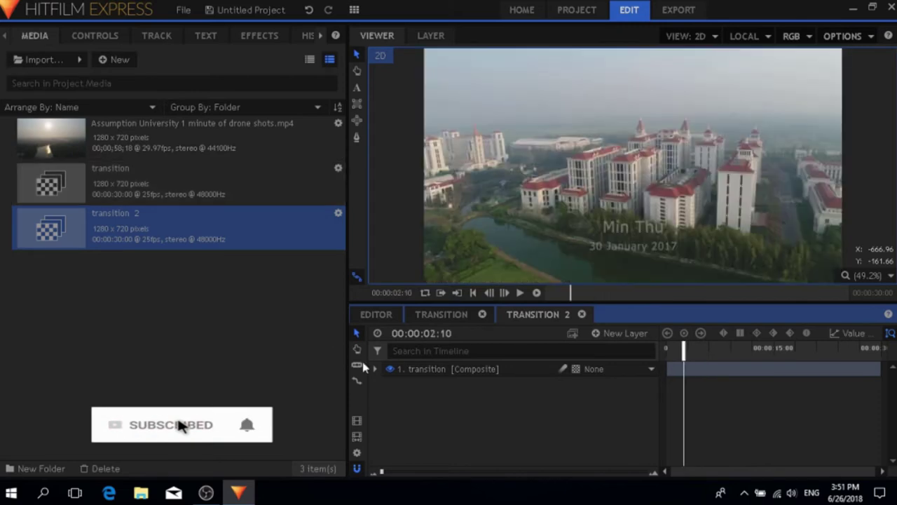
{"action": "left_click_drag", "start_coordinate": [687, 347], "coordinate": [697, 348]}
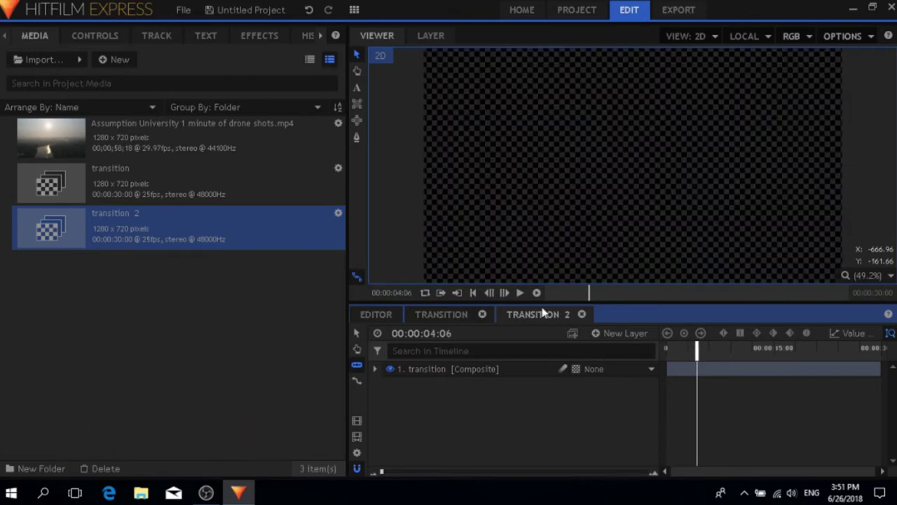
{"action": "left_click", "coordinate": [489, 293]}
{"action": "left_click", "coordinate": [489, 293]}
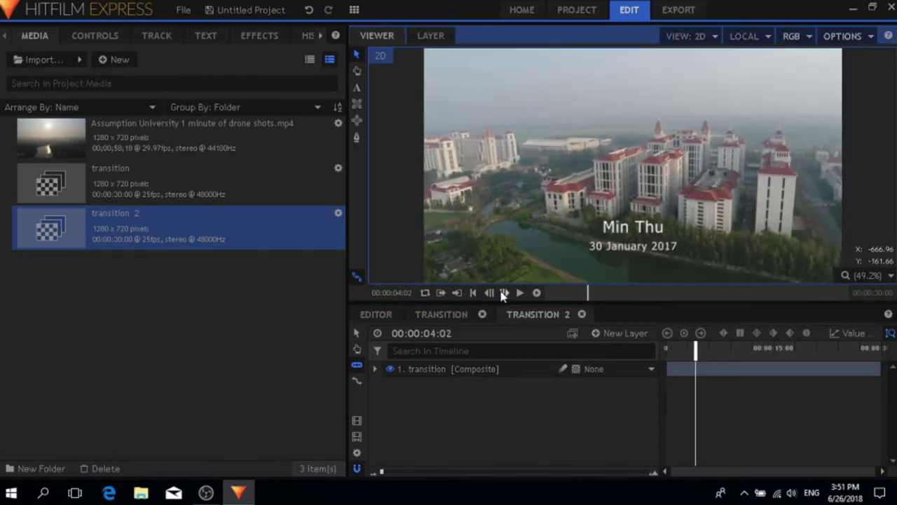
{"action": "left_click", "coordinate": [503, 293]}
{"action": "left_click", "coordinate": [504, 293]}
{"action": "left_click", "coordinate": [503, 293]}
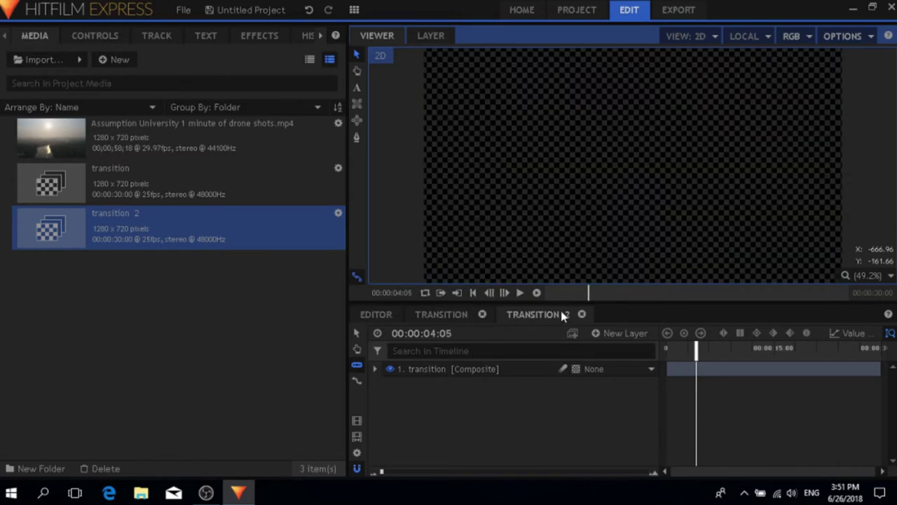
{"action": "left_click_drag", "start_coordinate": [575, 390], "coordinate": [482, 392]}
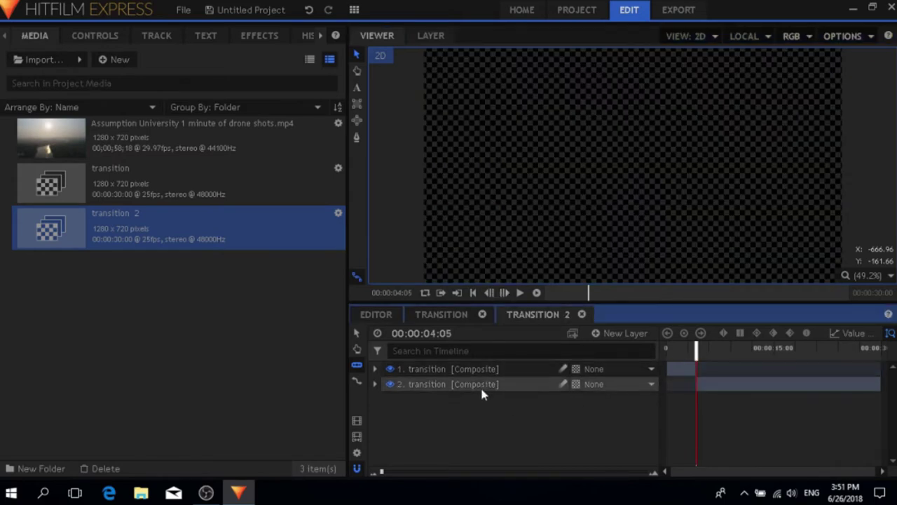
Delete the empty layer after the 00:00:04:05 cut and return to the Selection tool
{"action": "left_click", "coordinate": [484, 385]}
{"action": "right_click", "coordinate": [483, 385]}
{"action": "left_click", "coordinate": [555, 303]}
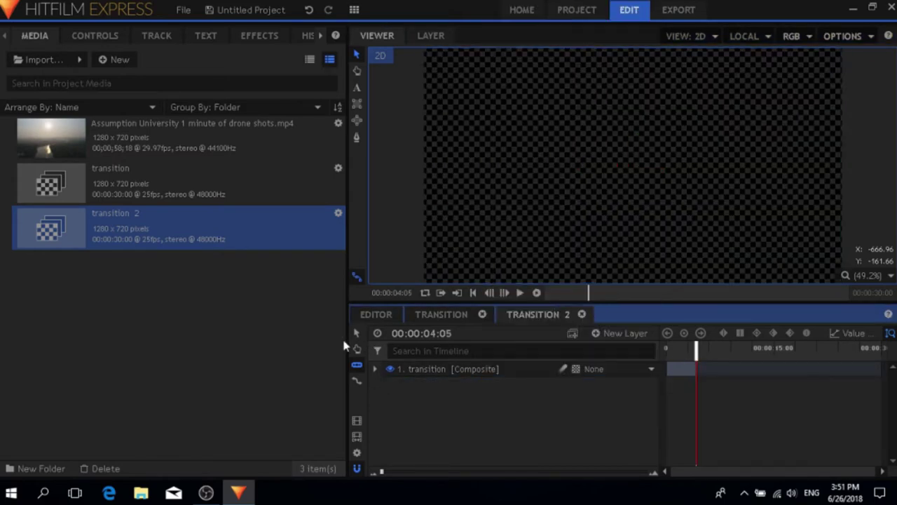
{"action": "left_click", "coordinate": [357, 334]}
Set the duration of the transition 2 composite shot to 00:00:10:00
{"action": "right_click", "coordinate": [223, 227]}
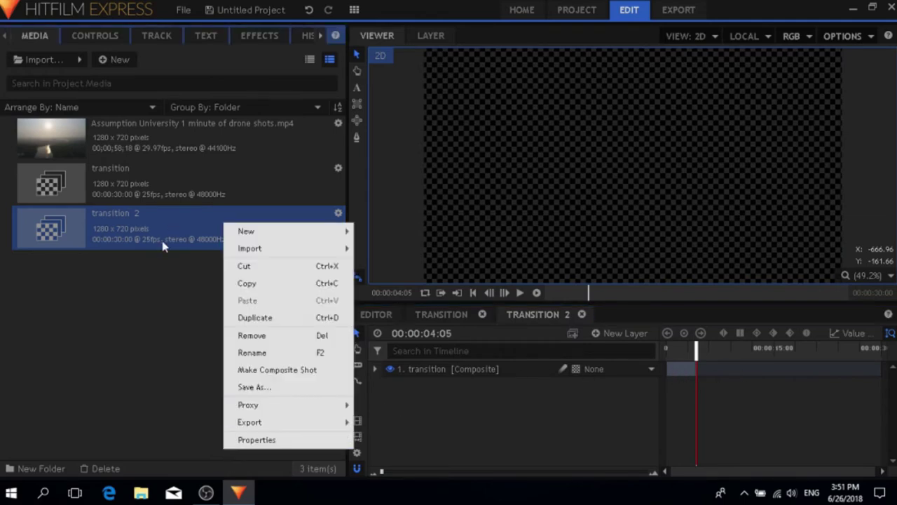
{"action": "right_click", "coordinate": [142, 237]}
{"action": "right_click", "coordinate": [142, 237]}
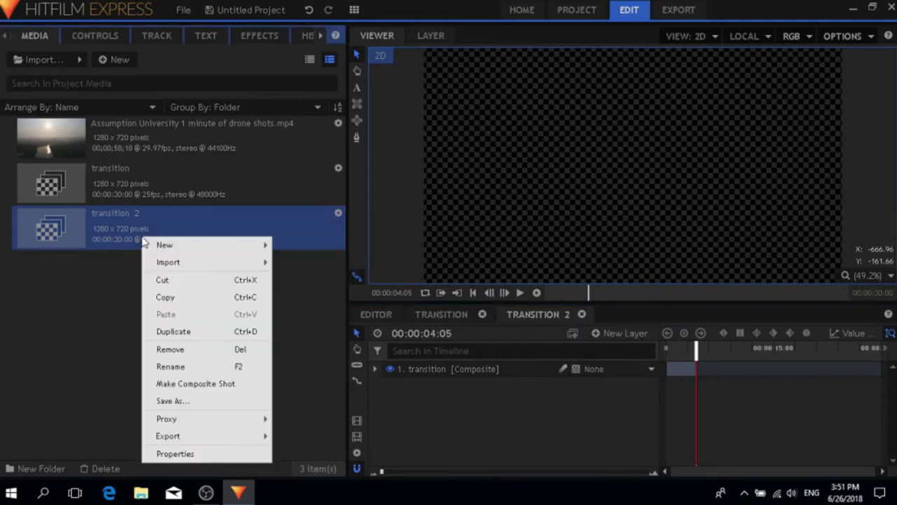
{"action": "left_click", "coordinate": [184, 455]}
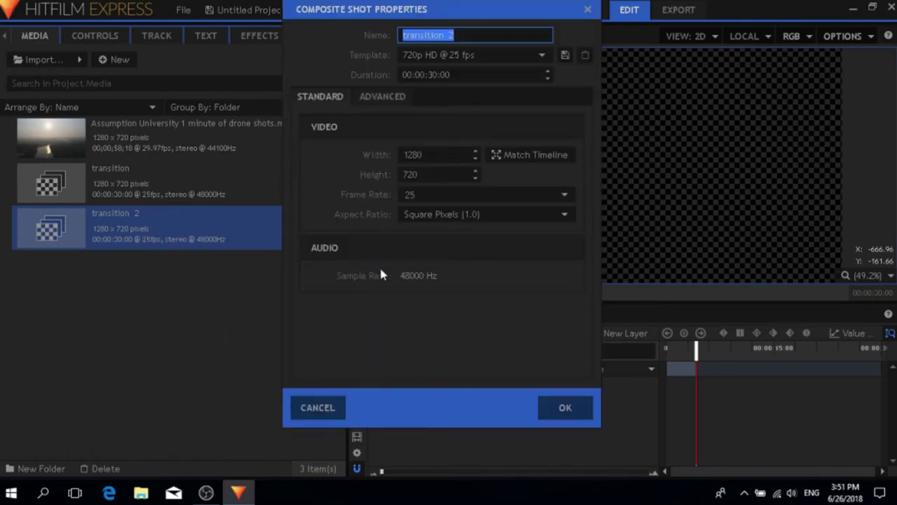
{"action": "left_click", "coordinate": [437, 74]}
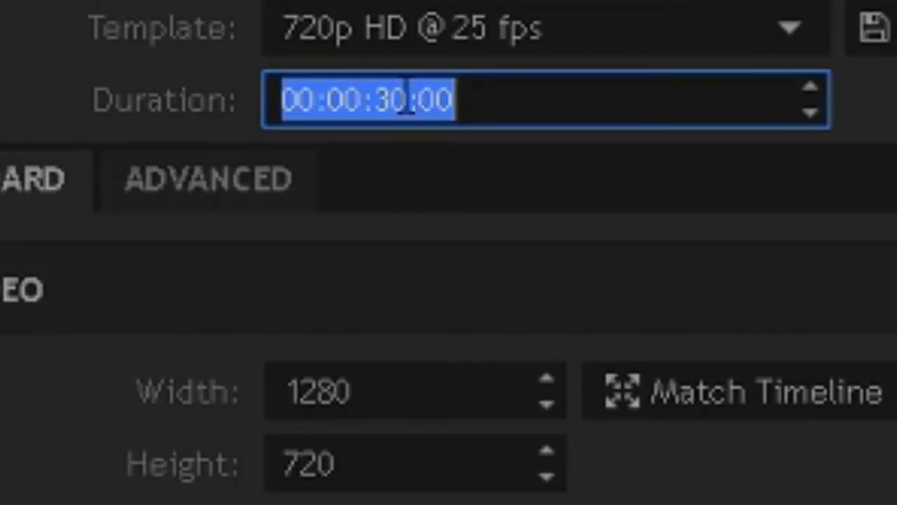
{"action": "left_click", "coordinate": [408, 99]}
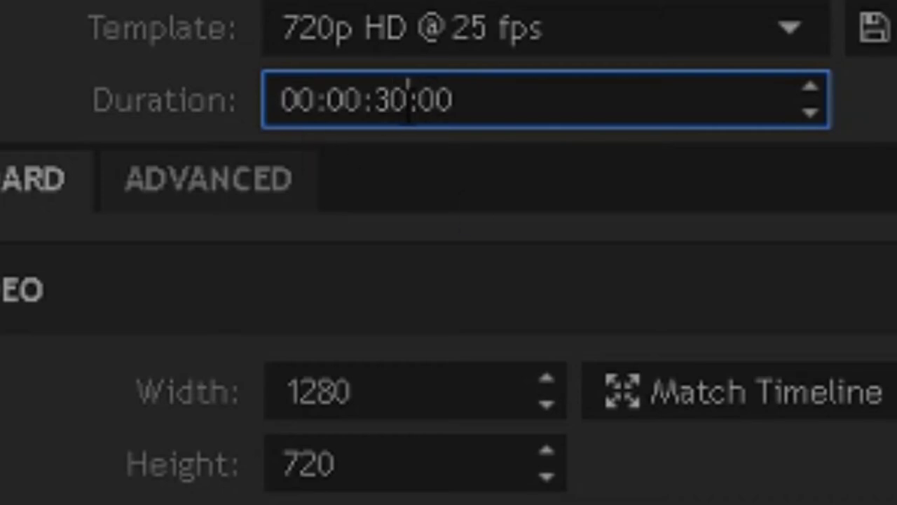
{"action": "double_click", "coordinate": [385, 113]}
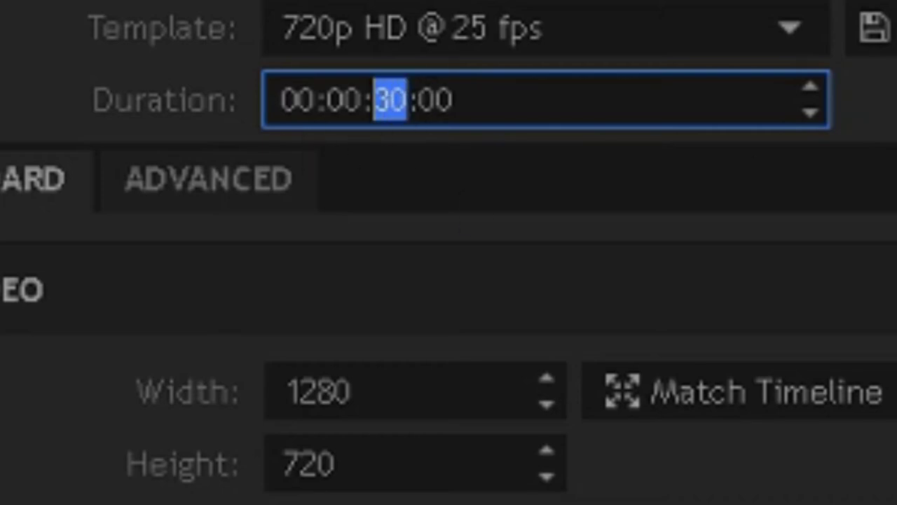
{"action": "type", "text": "1"}
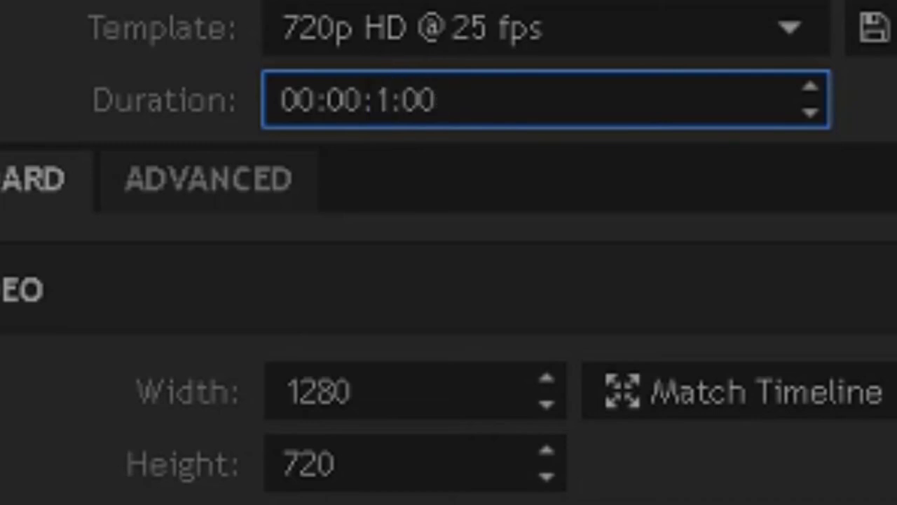
{"action": "type", "text": "0"}
{"action": "key", "text": "Return"}
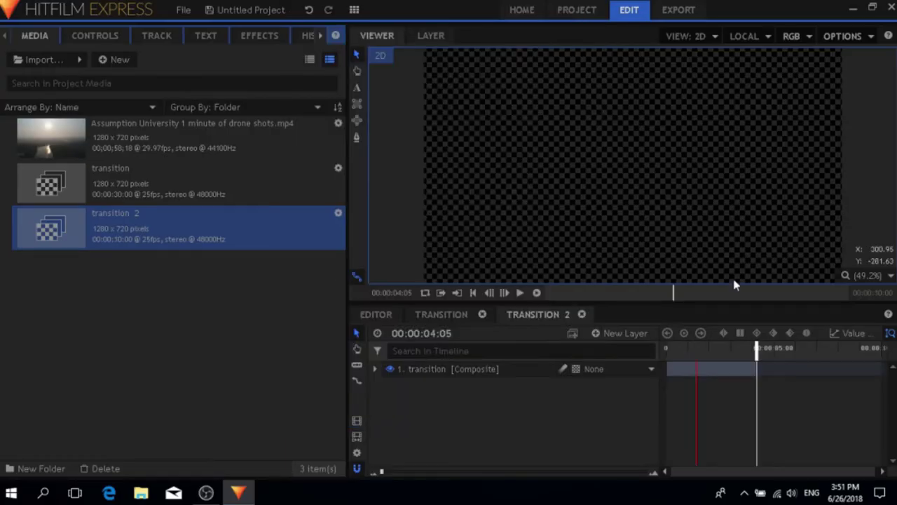
Set the duration of the transition 2 composite shot to 00:00:01:00
{"action": "right_click", "coordinate": [207, 226]}
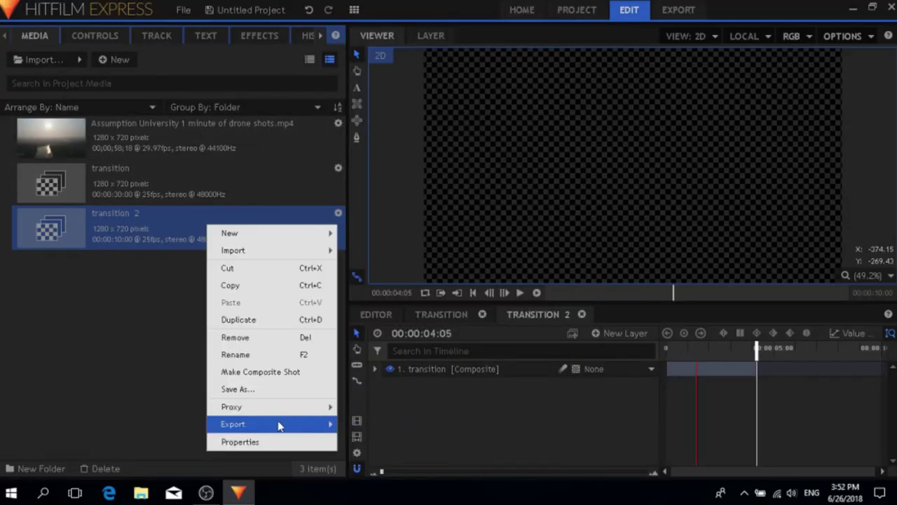
{"action": "left_click", "coordinate": [242, 441]}
{"action": "left_click", "coordinate": [427, 77]}
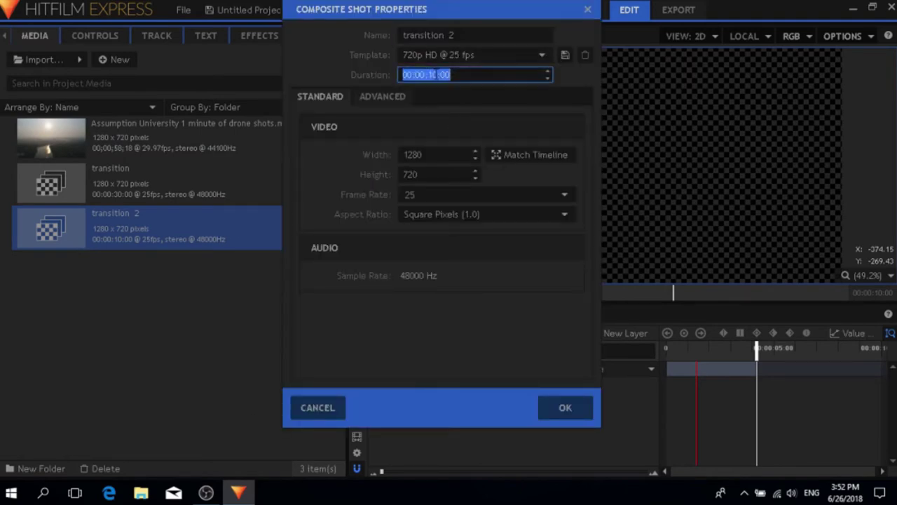
{"action": "left_click", "coordinate": [432, 74]}
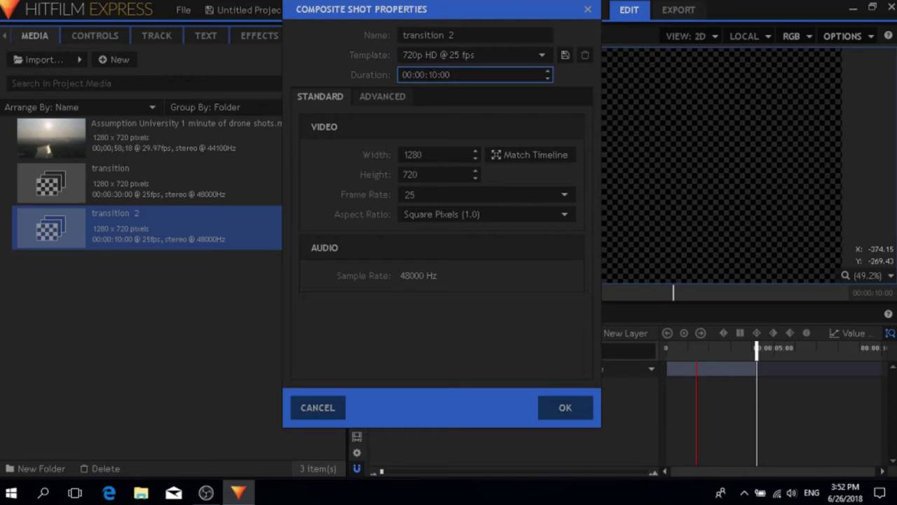
{"action": "double_click", "coordinate": [432, 74]}
{"action": "type", "text": "01"}
{"action": "key", "text": "Return"}
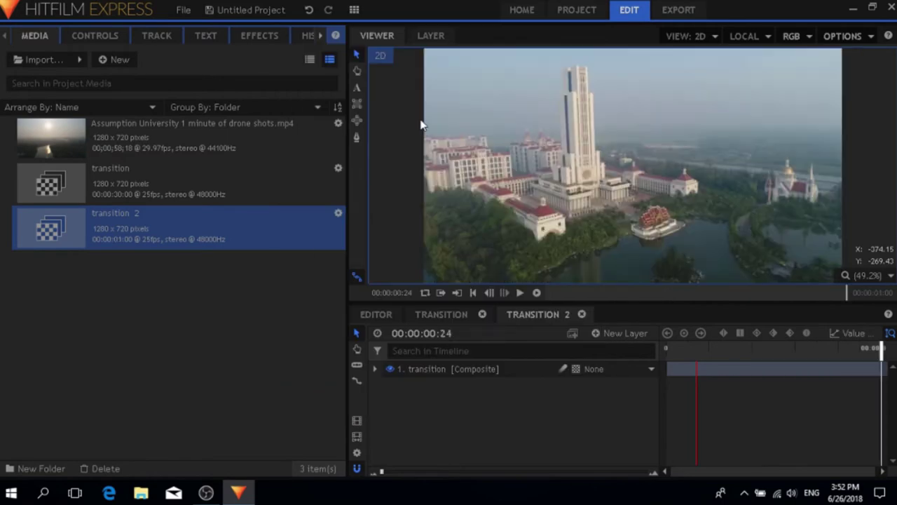
Set the duration of the transition 2 composite shot to 00:00:05:00
{"action": "right_click", "coordinate": [131, 226]}
{"action": "left_click", "coordinate": [176, 439]}
{"action": "left_click", "coordinate": [437, 75]}
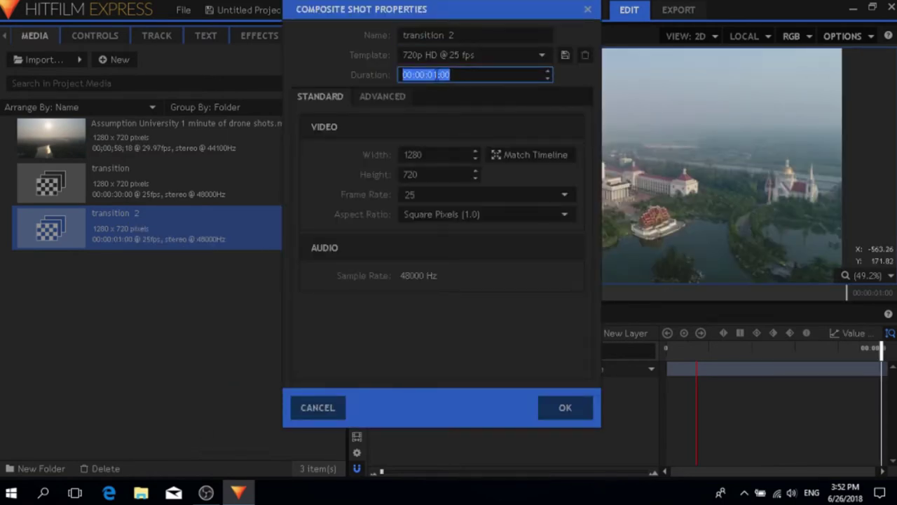
{"action": "left_click", "coordinate": [437, 74]}
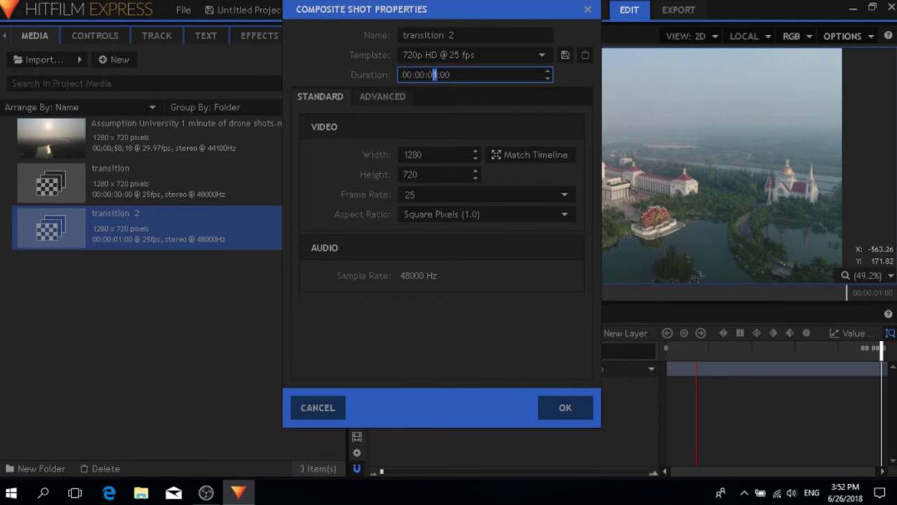
{"action": "key", "text": "Delete"}
{"action": "type", "text": "5"}
{"action": "key", "text": "Return"}
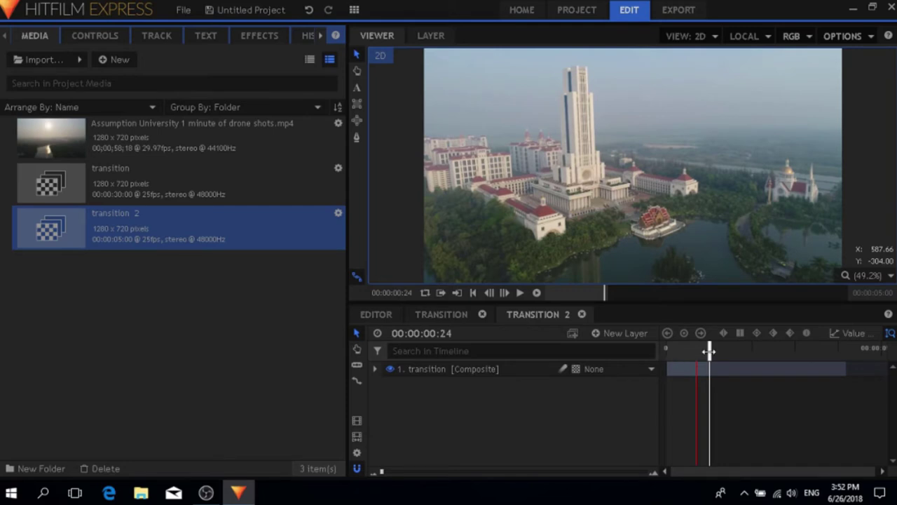
{"action": "left_click", "coordinate": [665, 346]}
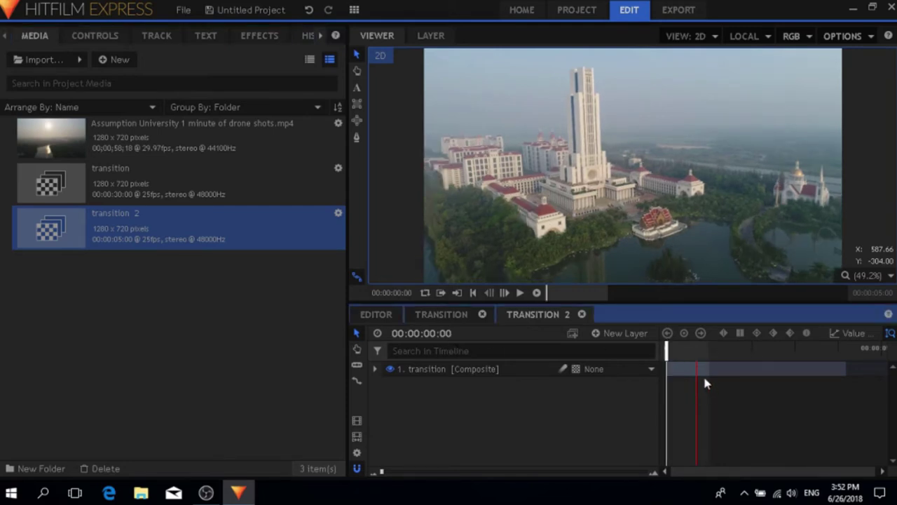
{"action": "left_click", "coordinate": [697, 351]}
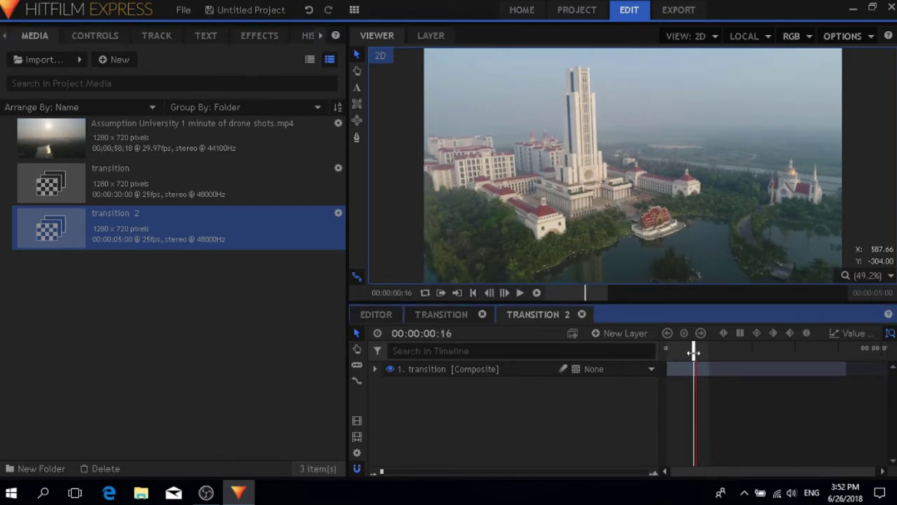
{"action": "left_click", "coordinate": [357, 364]}
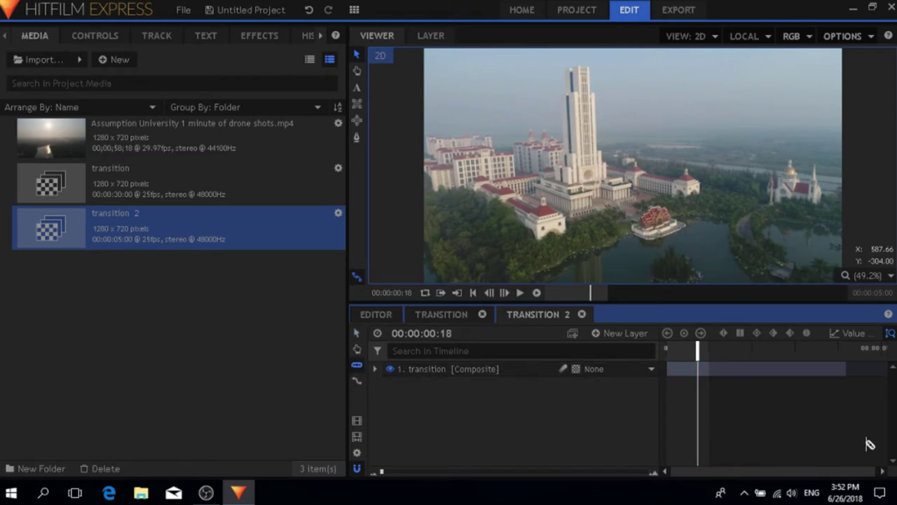
{"action": "left_click", "coordinate": [357, 333]}
Step the playhead frame by frame to 00:00:01:21, the last frame of the tower shot before the cut
{"action": "left_click", "coordinate": [504, 292]}
{"action": "left_click", "coordinate": [505, 293]}
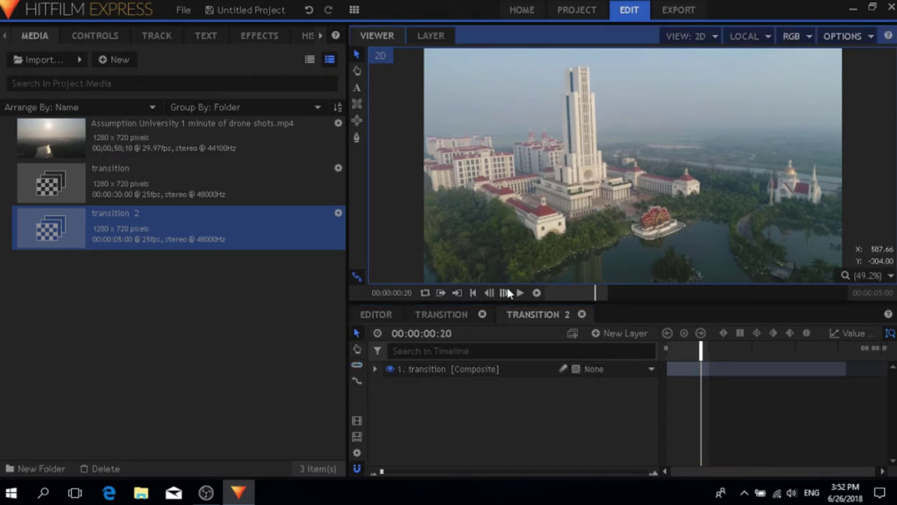
{"action": "left_click", "coordinate": [505, 292]}
{"action": "left_click", "coordinate": [505, 292]}
{"action": "left_click", "coordinate": [505, 293]}
{"action": "left_click", "coordinate": [505, 293]}
{"action": "left_click", "coordinate": [505, 292]}
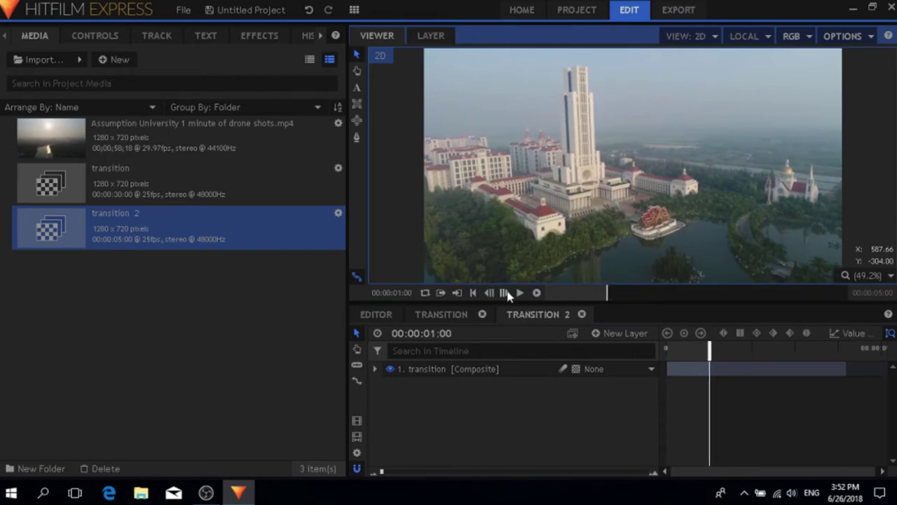
{"action": "left_click", "coordinate": [505, 292]}
{"action": "left_click", "coordinate": [504, 292]}
{"action": "left_click", "coordinate": [505, 292]}
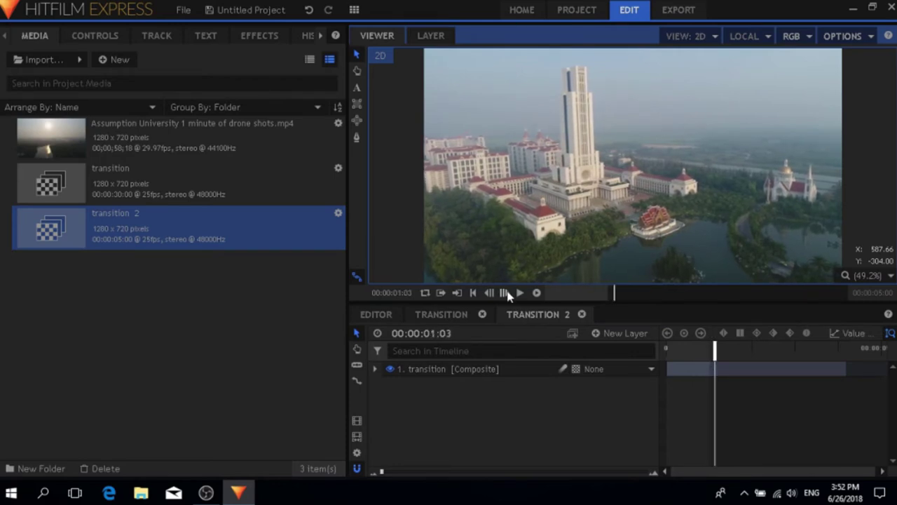
{"action": "left_click", "coordinate": [506, 294]}
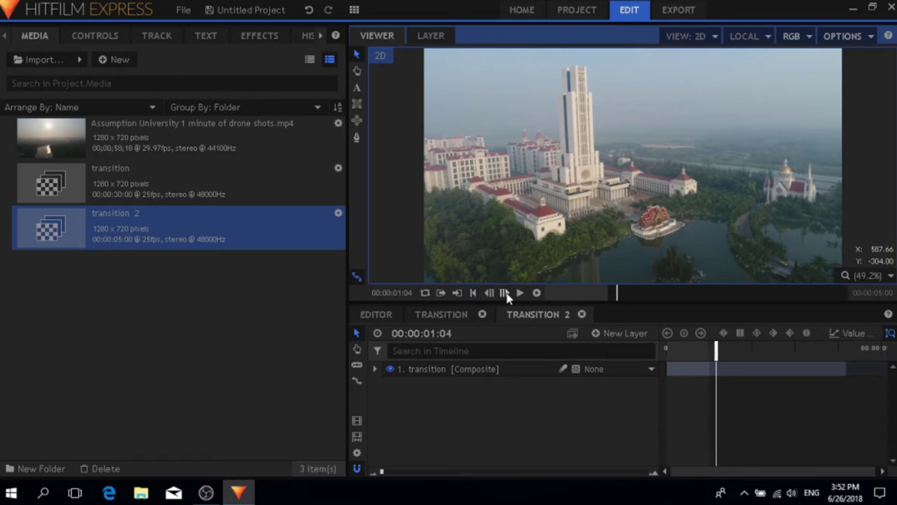
{"action": "left_click", "coordinate": [508, 295]}
{"action": "left_click", "coordinate": [507, 294]}
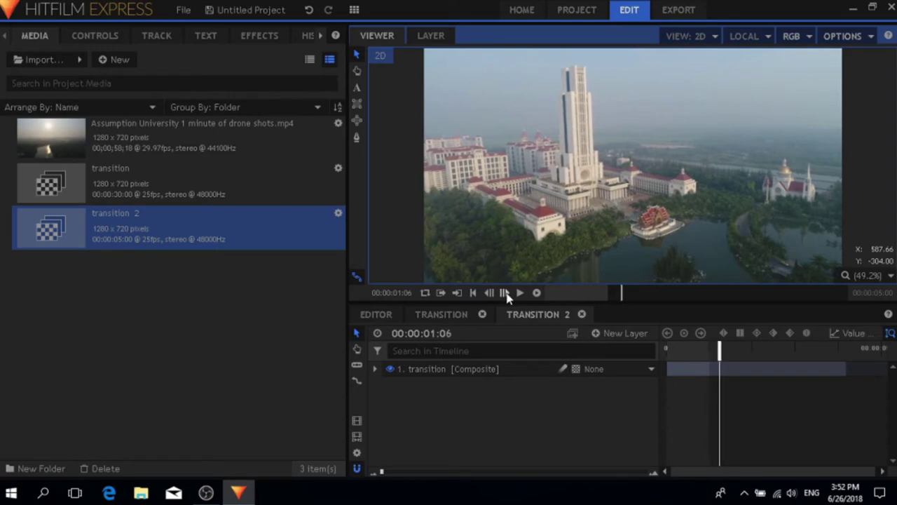
{"action": "left_click", "coordinate": [507, 294]}
{"action": "left_click", "coordinate": [507, 294]}
{"action": "left_click", "coordinate": [507, 294]}
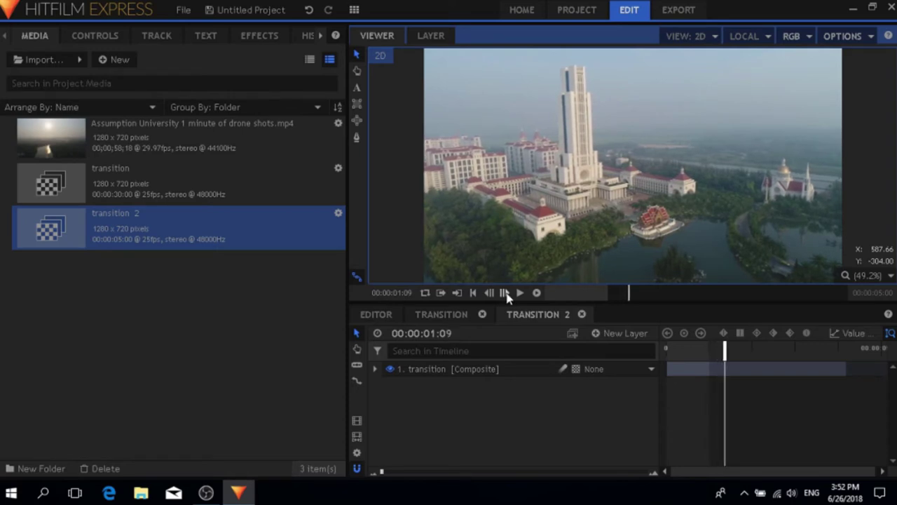
{"action": "left_click", "coordinate": [507, 294]}
{"action": "left_click", "coordinate": [507, 295]}
{"action": "left_click", "coordinate": [507, 294]}
{"action": "left_click", "coordinate": [507, 294]}
{"action": "left_click", "coordinate": [507, 295]}
{"action": "left_click", "coordinate": [507, 294]}
{"action": "left_click", "coordinate": [507, 294]}
{"action": "left_click", "coordinate": [507, 295]}
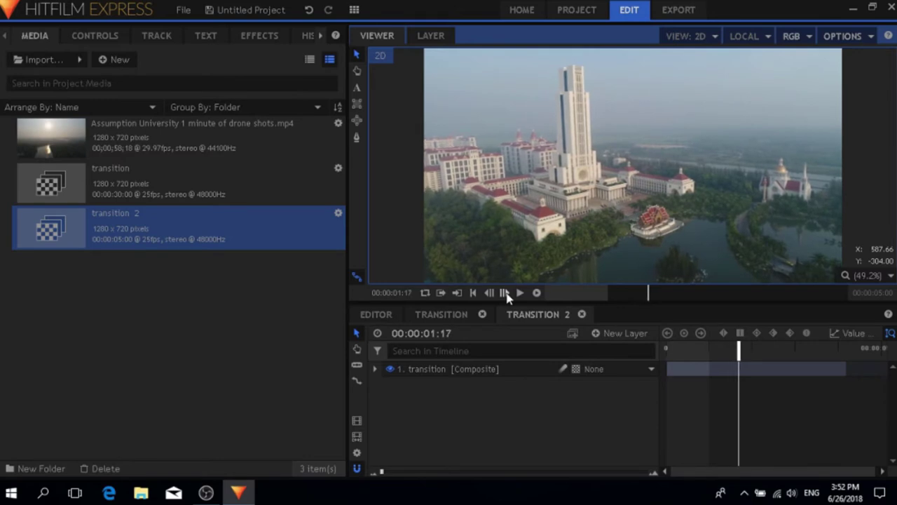
{"action": "left_click", "coordinate": [507, 294]}
{"action": "left_click", "coordinate": [507, 295]}
{"action": "left_click", "coordinate": [507, 294]}
{"action": "left_click", "coordinate": [507, 294]}
{"action": "left_click", "coordinate": [507, 295]}
{"action": "left_click", "coordinate": [507, 295]}
{"action": "left_click", "coordinate": [507, 294]}
{"action": "left_click", "coordinate": [506, 295]}
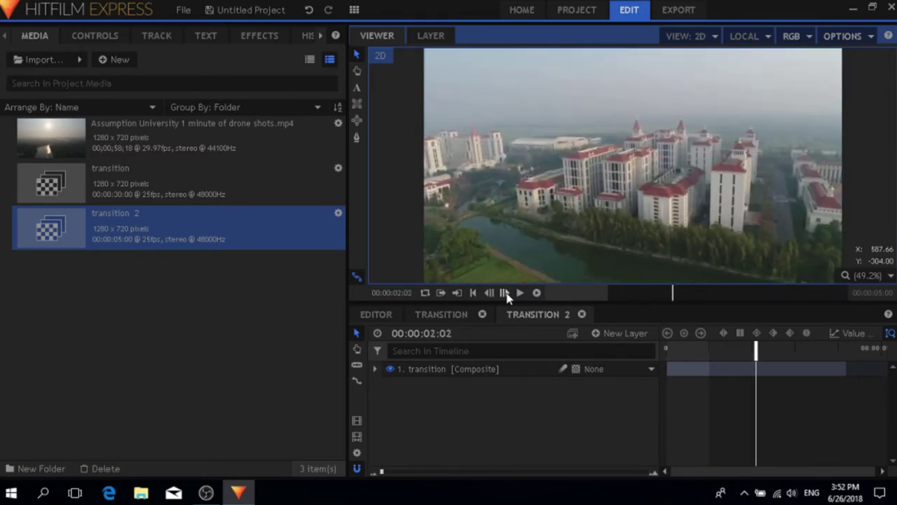
{"action": "left_click", "coordinate": [489, 294]}
{"action": "left_click", "coordinate": [489, 293]}
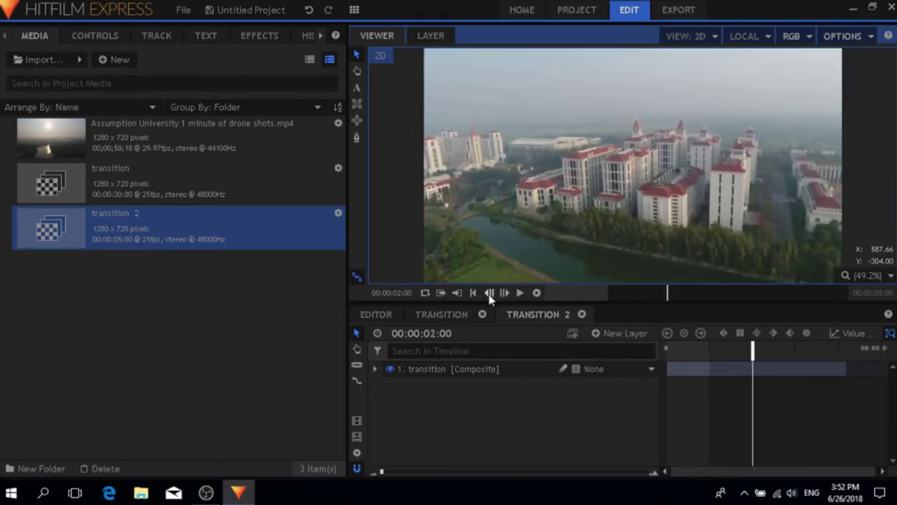
{"action": "left_click", "coordinate": [488, 293]}
{"action": "left_click", "coordinate": [489, 293]}
{"action": "left_click", "coordinate": [489, 293]}
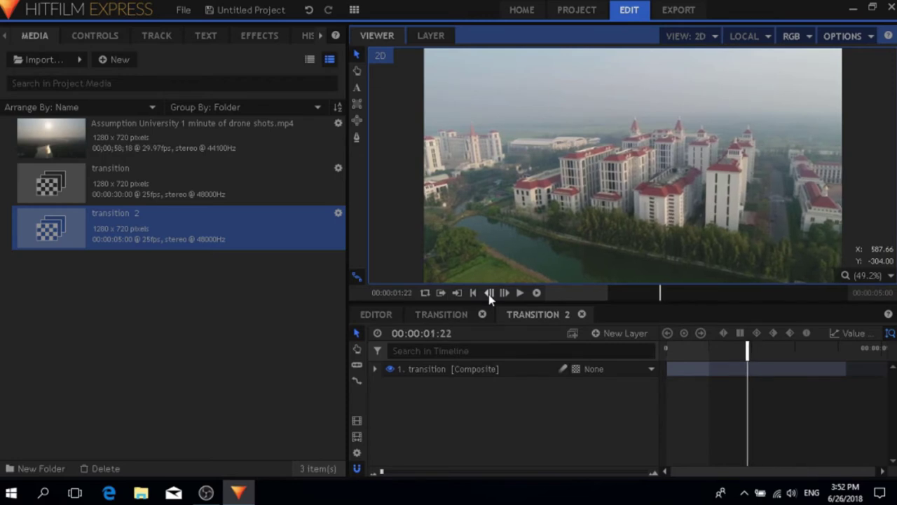
{"action": "left_click", "coordinate": [489, 293]}
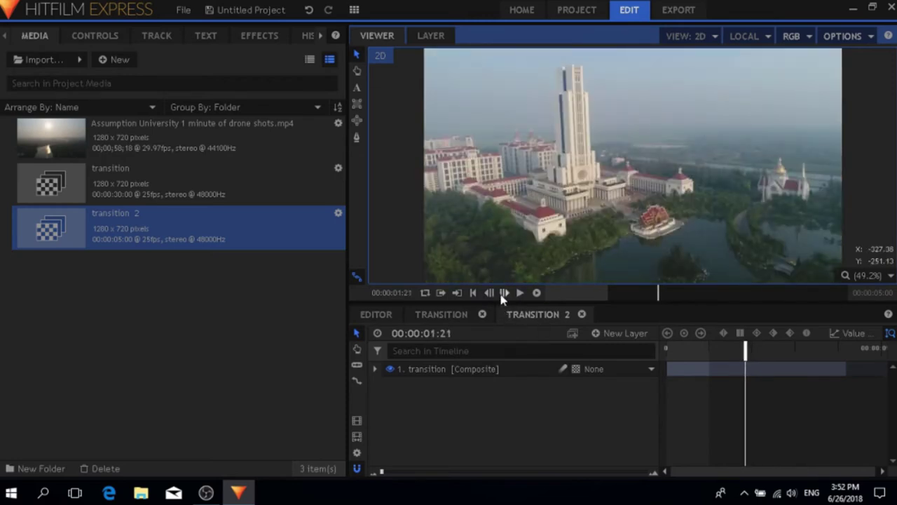
{"action": "left_click", "coordinate": [504, 293]}
{"action": "left_click", "coordinate": [489, 293]}
Add a Rotation keyframe of 90° to the transition layer at 00:00:01:21 and collapse the layer's properties
{"action": "left_click", "coordinate": [375, 369]}
{"action": "left_click", "coordinate": [376, 369]}
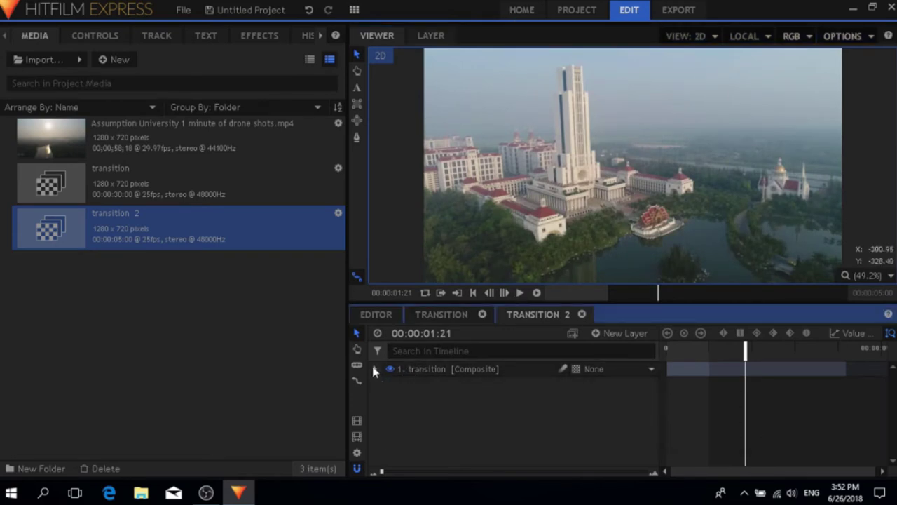
{"action": "left_click", "coordinate": [376, 370]}
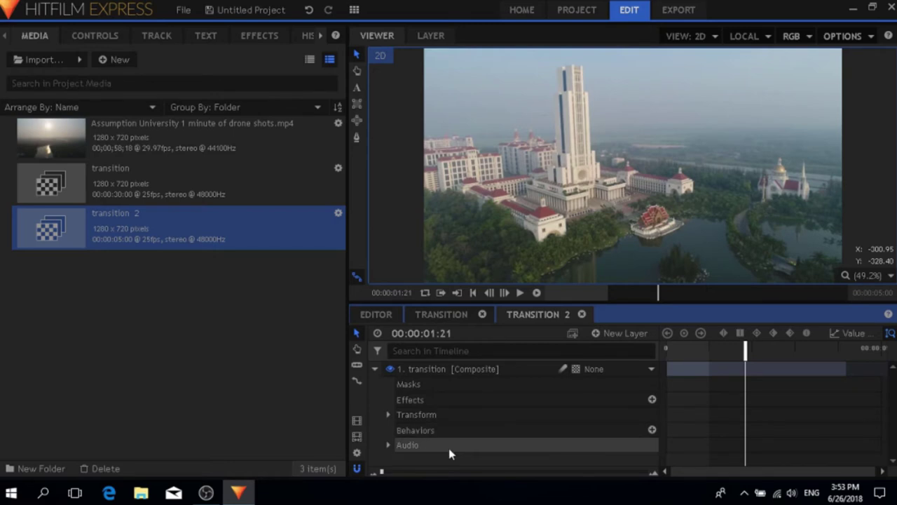
{"action": "left_click", "coordinate": [388, 416]}
{"action": "scroll", "coordinate": [533, 458], "scroll_direction": "down", "scroll_amount": 3}
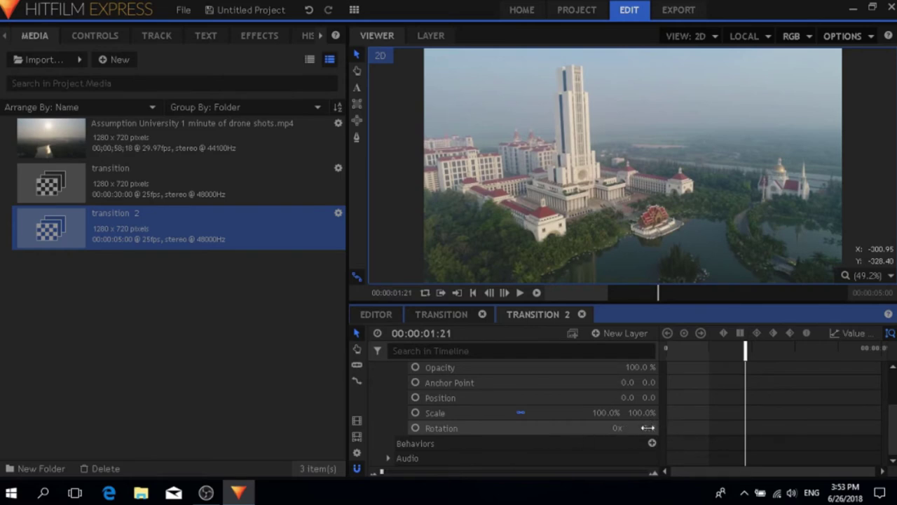
{"action": "left_click", "coordinate": [416, 428]}
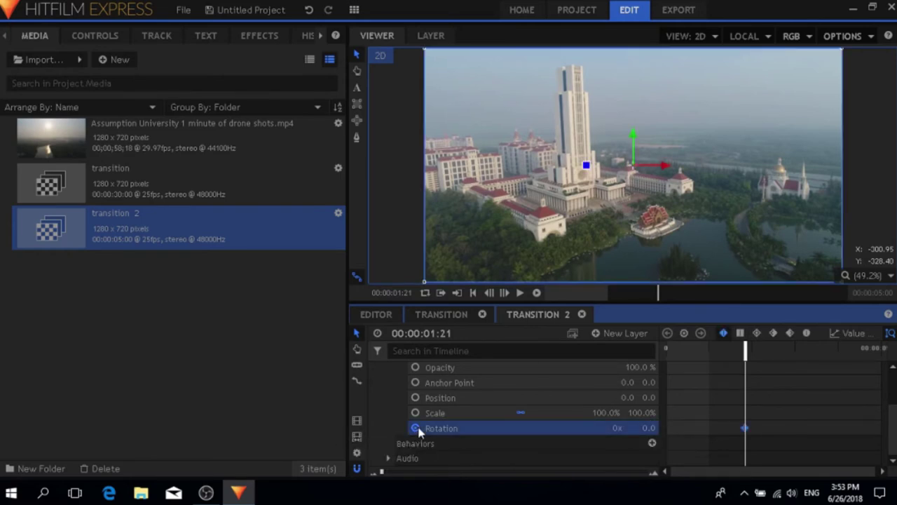
{"action": "left_click", "coordinate": [416, 429]}
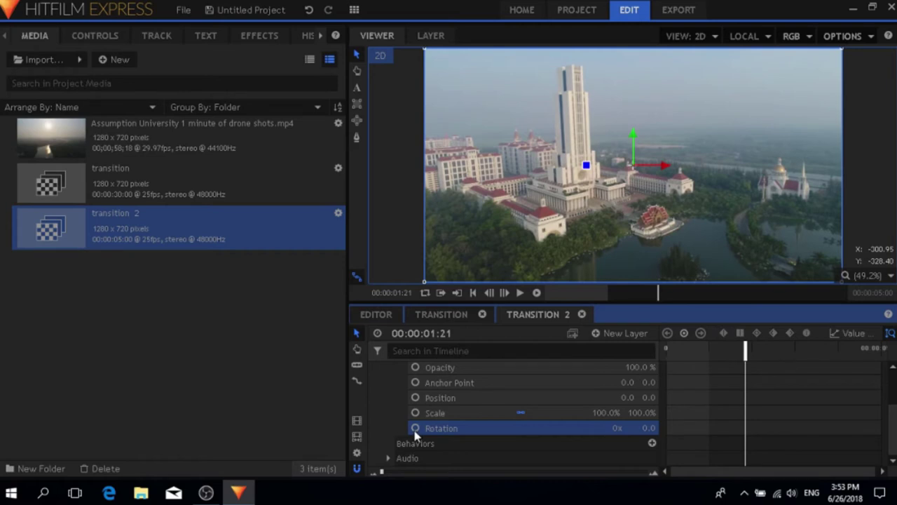
{"action": "left_click", "coordinate": [416, 428]}
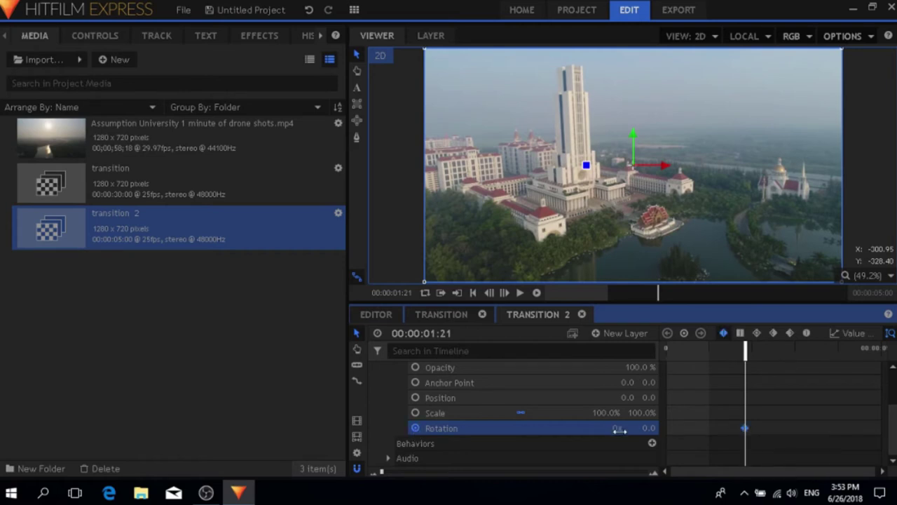
{"action": "left_click", "coordinate": [645, 428]}
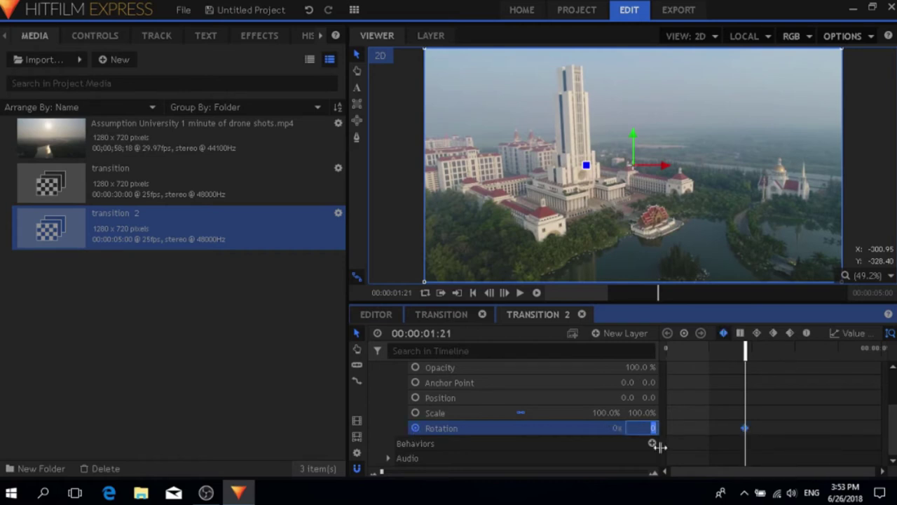
{"action": "key", "text": "Return"}
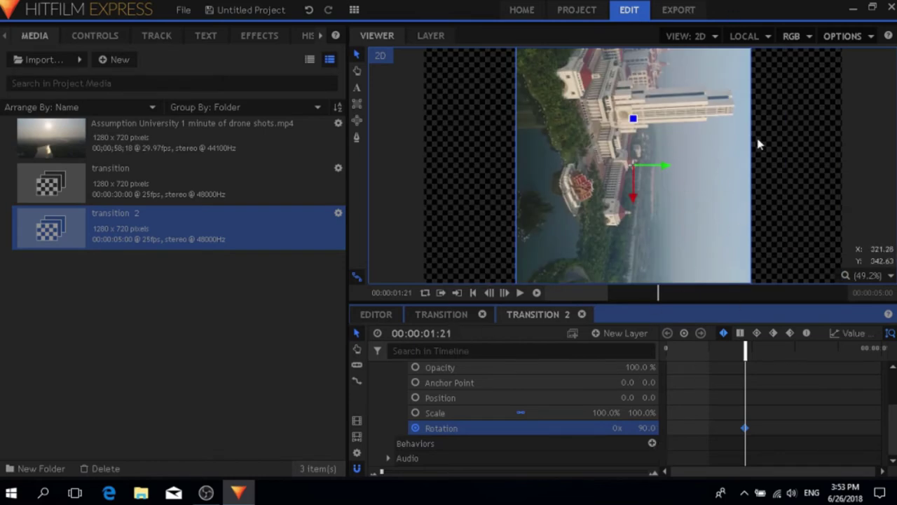
{"action": "scroll", "coordinate": [382, 379], "scroll_direction": "up", "scroll_amount": 3}
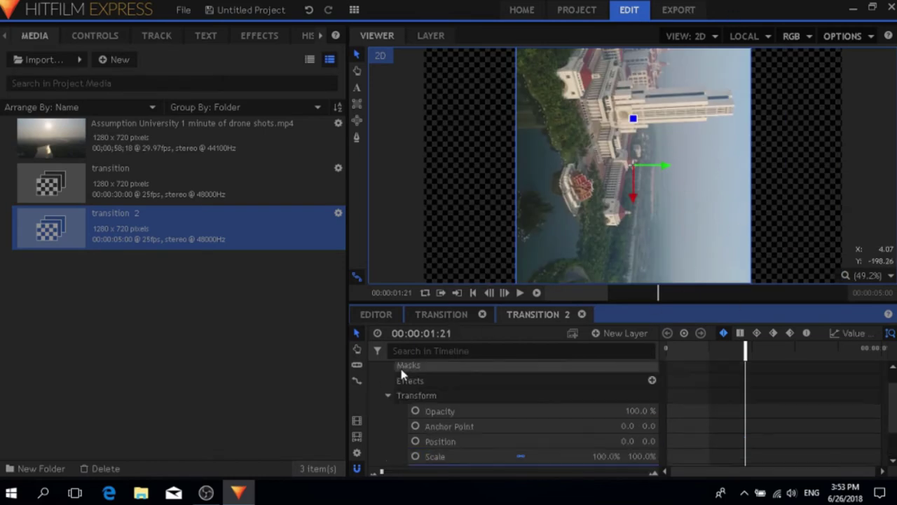
{"action": "left_click", "coordinate": [376, 369]}
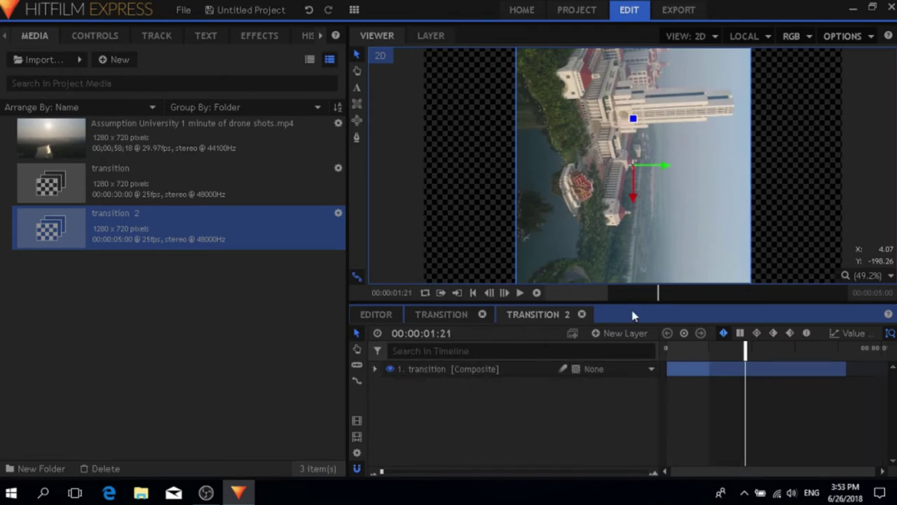
Move the playhead back seven frames from the rotation keyframe, to 00:00:01:14
{"action": "left_click", "coordinate": [489, 293]}
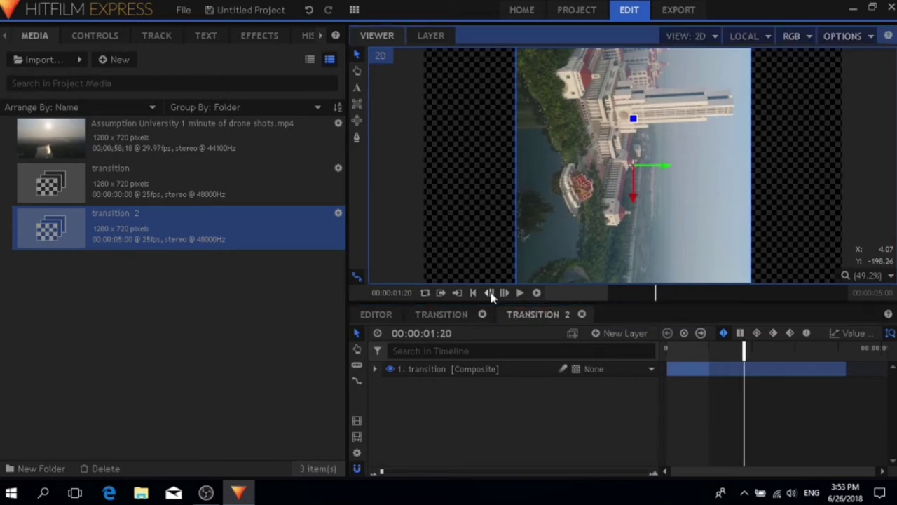
{"action": "left_click", "coordinate": [490, 294]}
{"action": "left_click", "coordinate": [490, 293]}
{"action": "left_click", "coordinate": [490, 293]}
{"action": "left_click", "coordinate": [489, 293]}
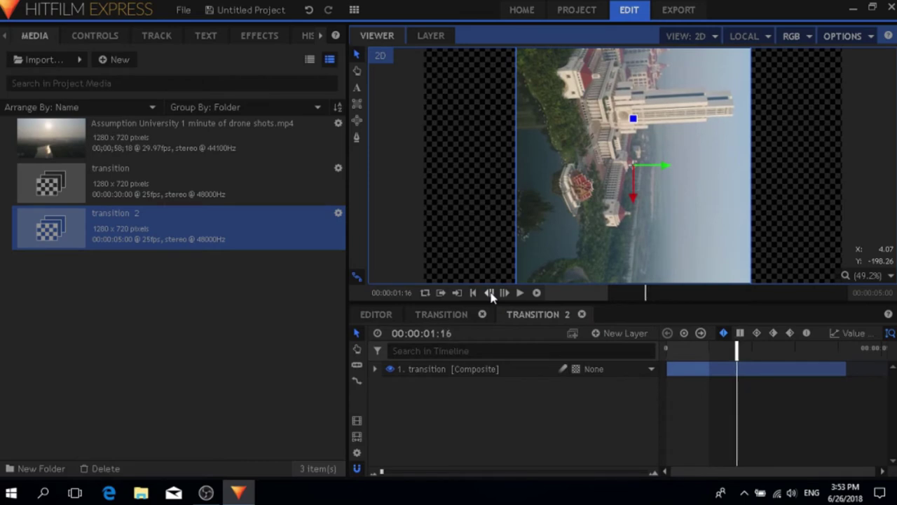
{"action": "left_click", "coordinate": [490, 293]}
{"action": "left_click", "coordinate": [489, 293]}
{"action": "left_click", "coordinate": [490, 293]}
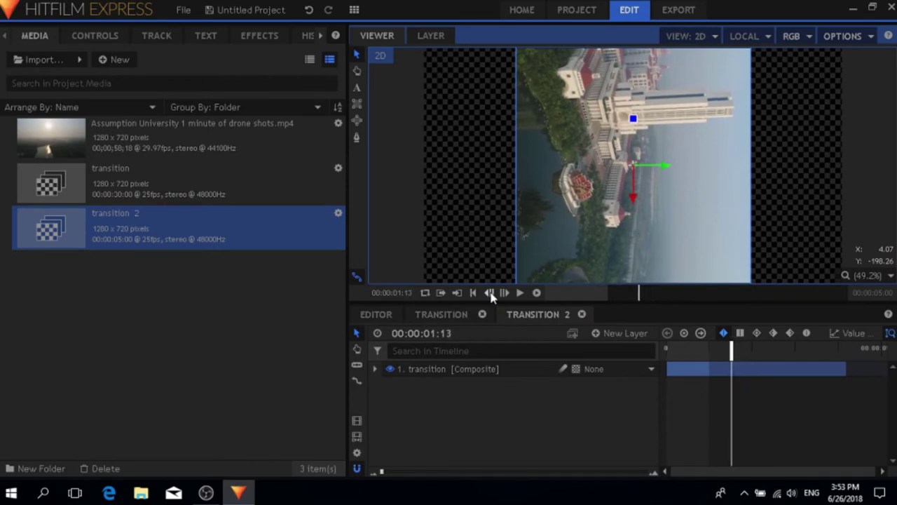
{"action": "left_click", "coordinate": [489, 293]}
{"action": "left_click", "coordinate": [504, 293]}
{"action": "left_click", "coordinate": [503, 293]}
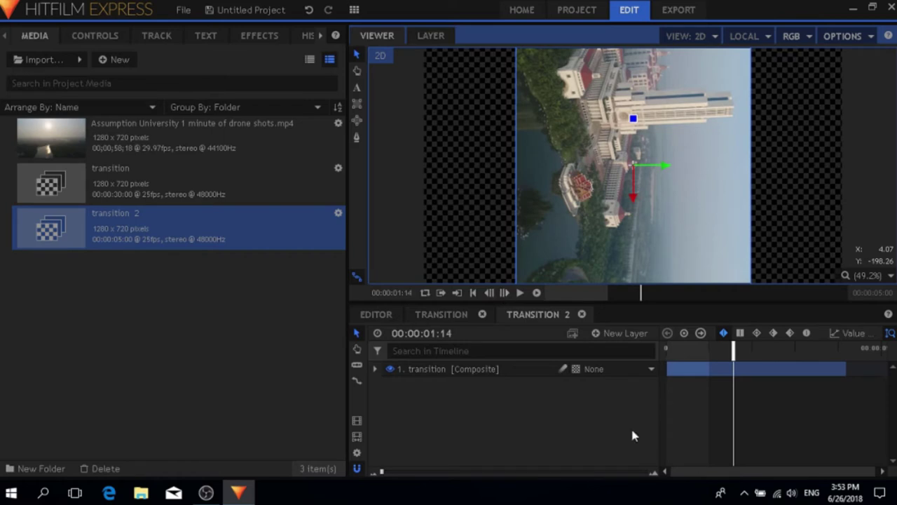
Set the transition layer's Rotation to 0° at 00:00:01:14, keeping both rotation keyframes, and collapse the layer's properties
{"action": "left_click", "coordinate": [375, 369]}
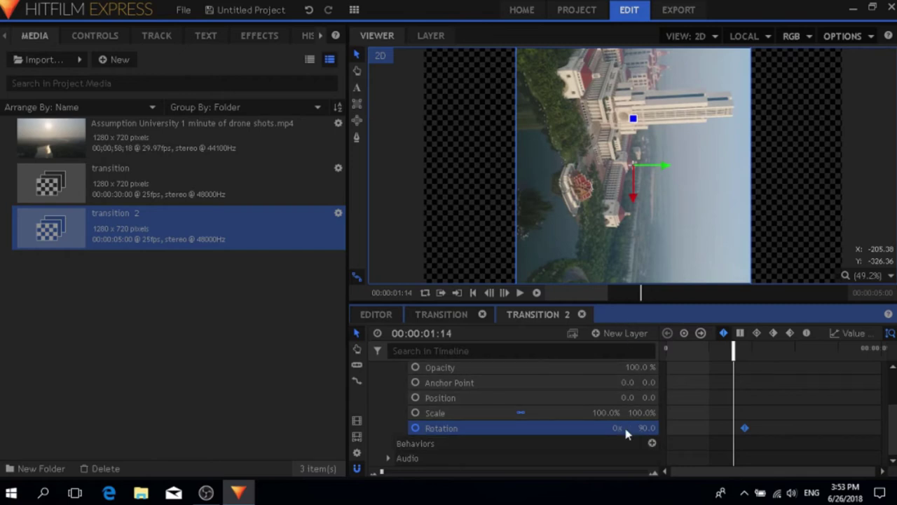
{"action": "left_click", "coordinate": [647, 428]}
{"action": "type", "text": "0"}
{"action": "left_click", "coordinate": [416, 429]}
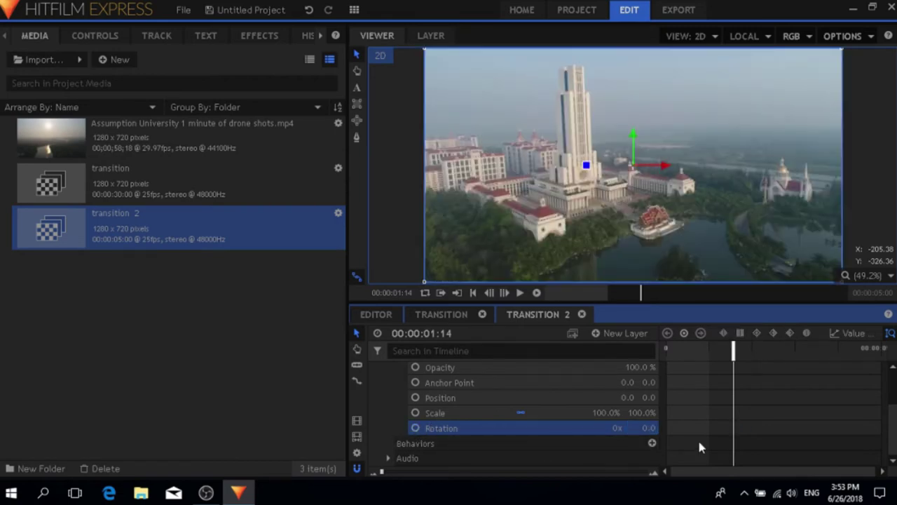
{"action": "key", "text": "ctrl+z"}
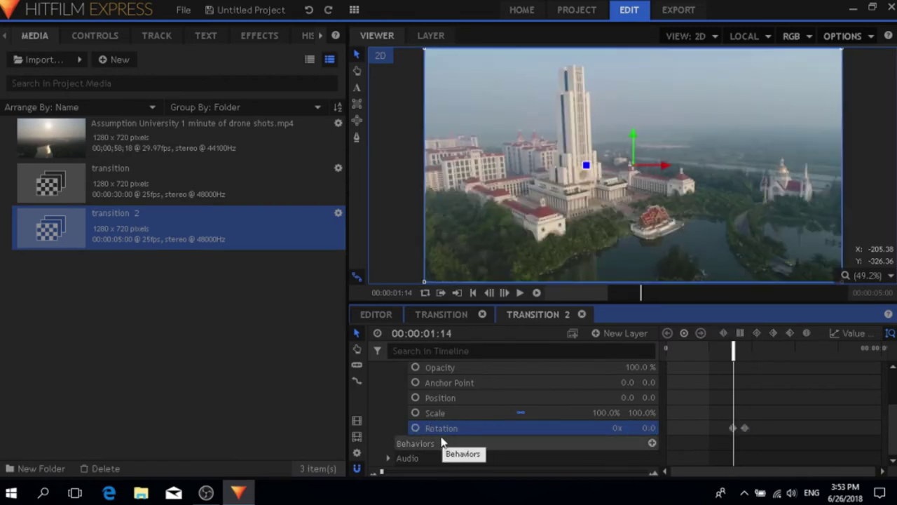
{"action": "scroll", "coordinate": [406, 426], "scroll_direction": "up", "scroll_amount": 2}
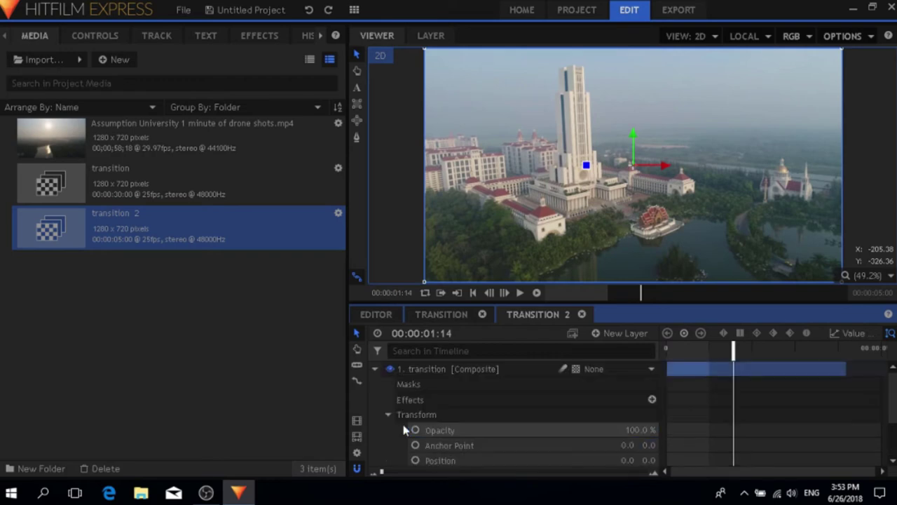
{"action": "left_click", "coordinate": [375, 369]}
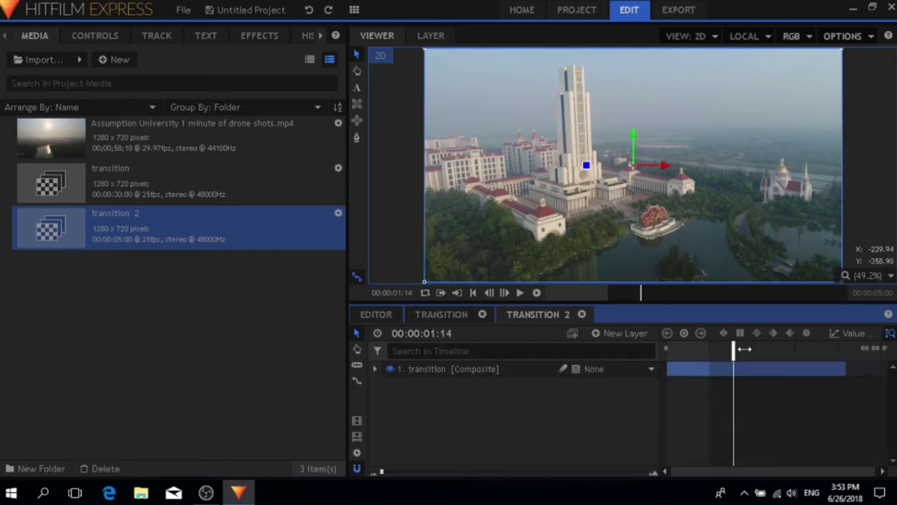
Set the transition layer's Rotation to 180° at 00:00:01:23, two frames after the 90° rotation keyframe
{"action": "left_click_drag", "start_coordinate": [735, 351], "coordinate": [745, 354]}
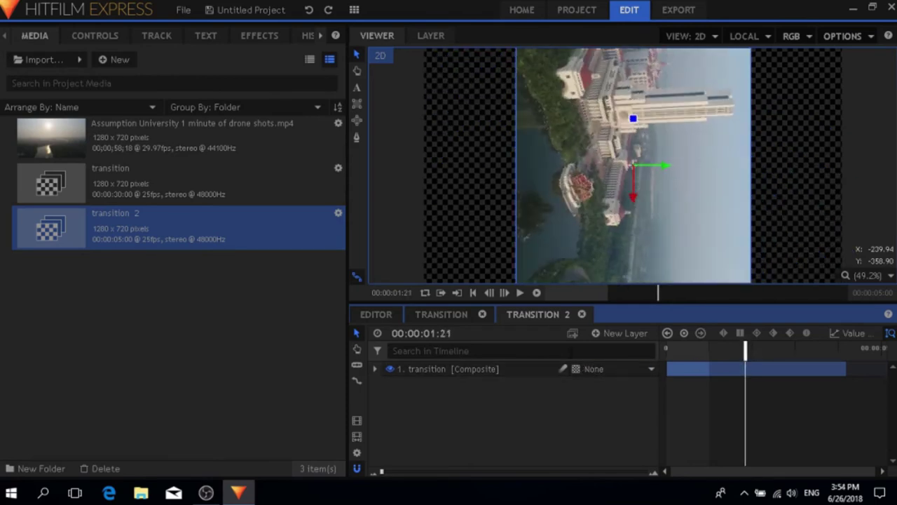
{"action": "left_click", "coordinate": [505, 293]}
{"action": "left_click", "coordinate": [504, 293]}
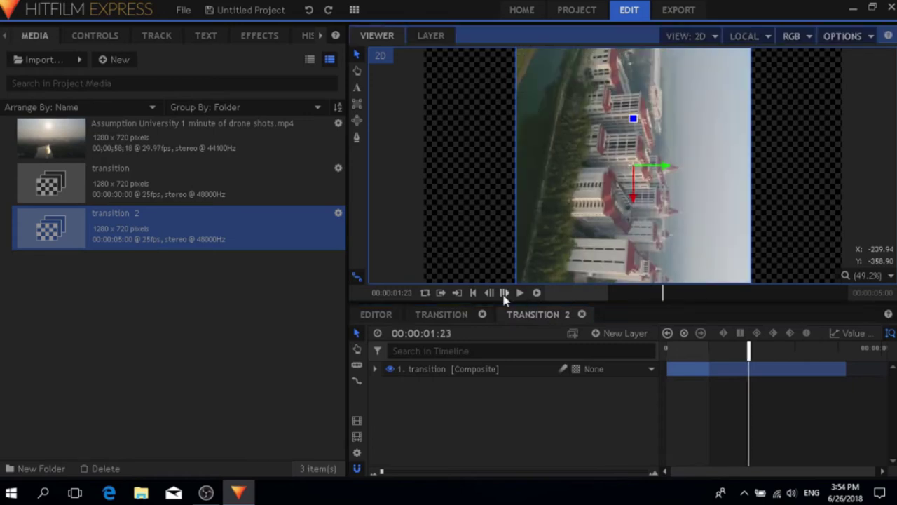
{"action": "left_click", "coordinate": [376, 370]}
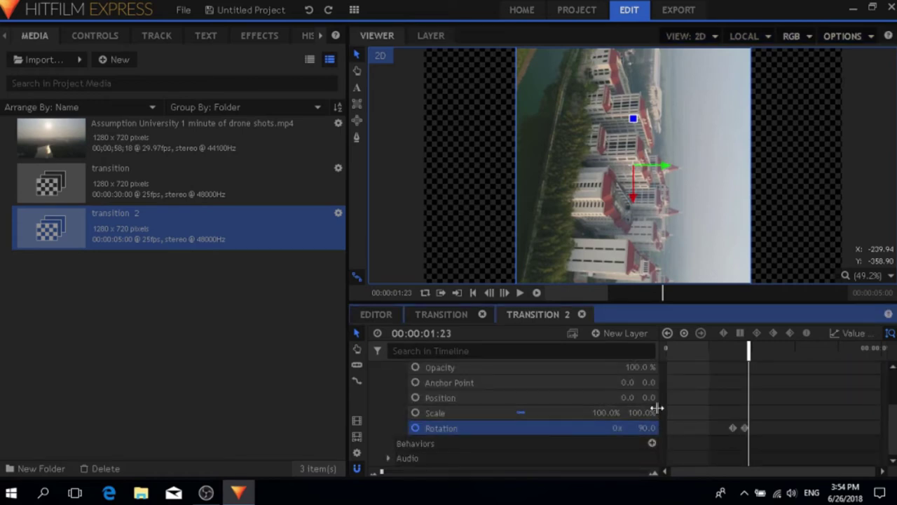
{"action": "left_click", "coordinate": [649, 427]}
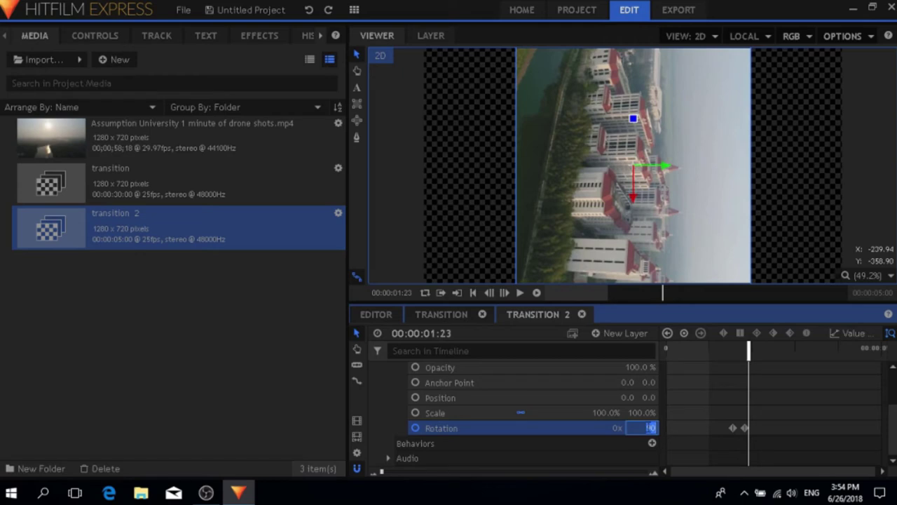
{"action": "type", "text": "18"}
{"action": "key", "text": "Return"}
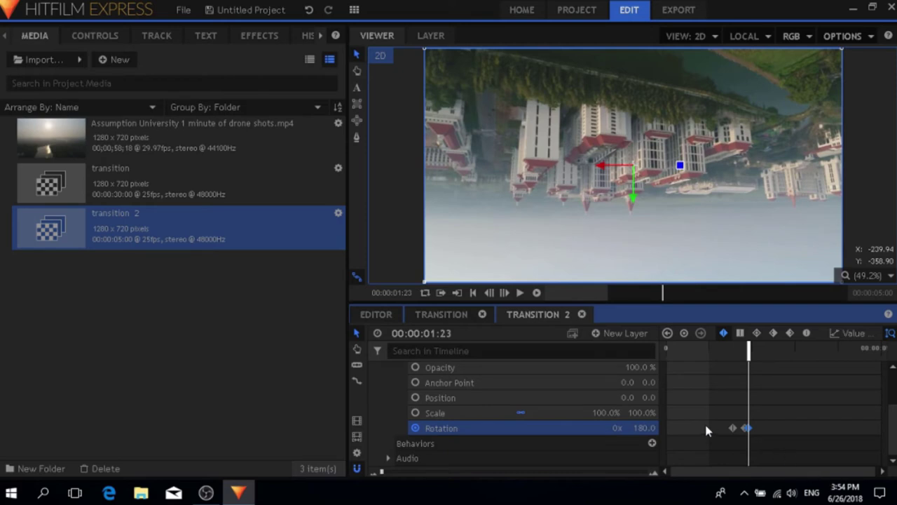
Select all three Rotation keyframes of the transition layer and display them in the value graph
{"action": "scroll", "coordinate": [376, 371], "scroll_direction": "up", "scroll_amount": 2}
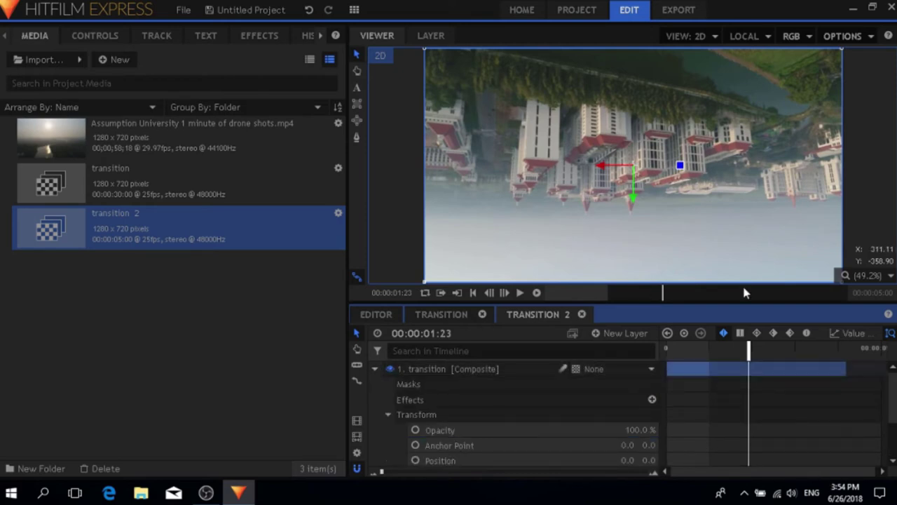
{"action": "scroll", "coordinate": [782, 375], "scroll_direction": "down", "scroll_amount": 2}
{"action": "left_click", "coordinate": [706, 415]}
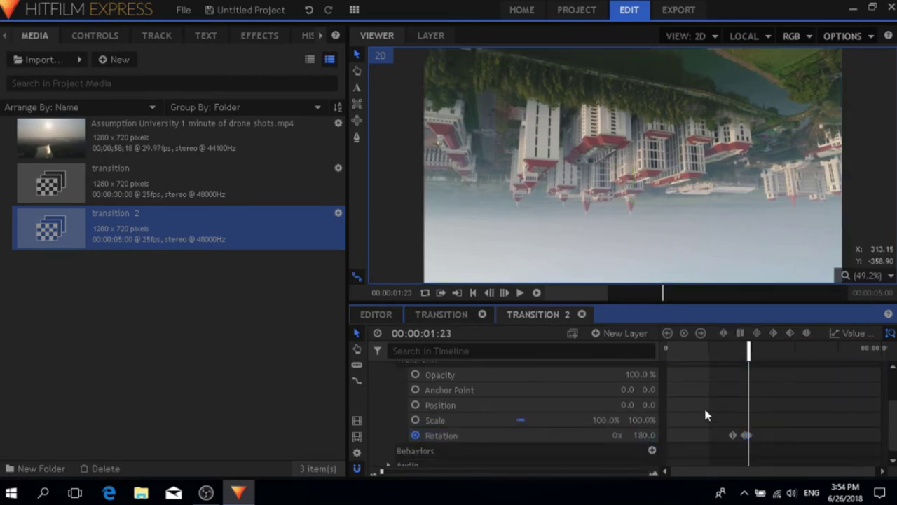
{"action": "left_click_drag", "start_coordinate": [705, 401], "coordinate": [769, 446]}
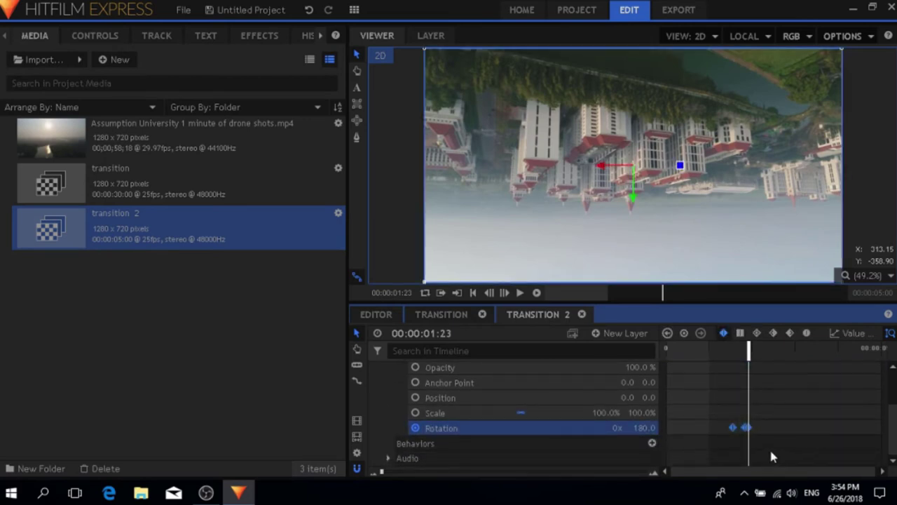
{"action": "left_click", "coordinate": [855, 333]}
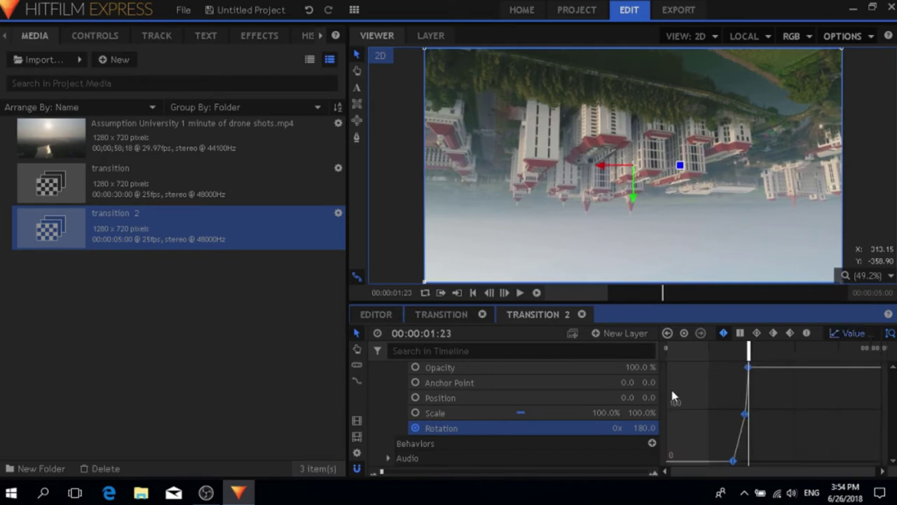
Enlarge the value graph and convert the three selected rotation keyframes to Bezier curves
{"action": "left_click_drag", "start_coordinate": [663, 390], "coordinate": [395, 407]}
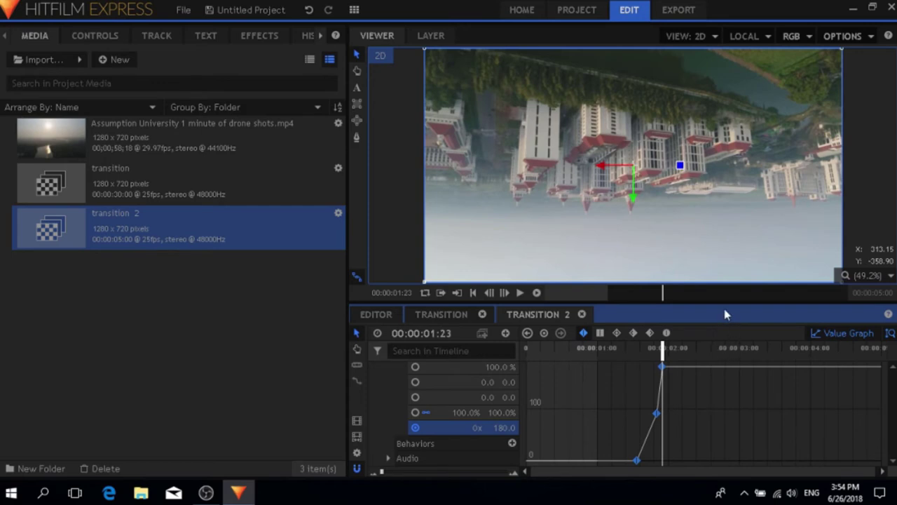
{"action": "left_click_drag", "start_coordinate": [731, 301], "coordinate": [715, 222]}
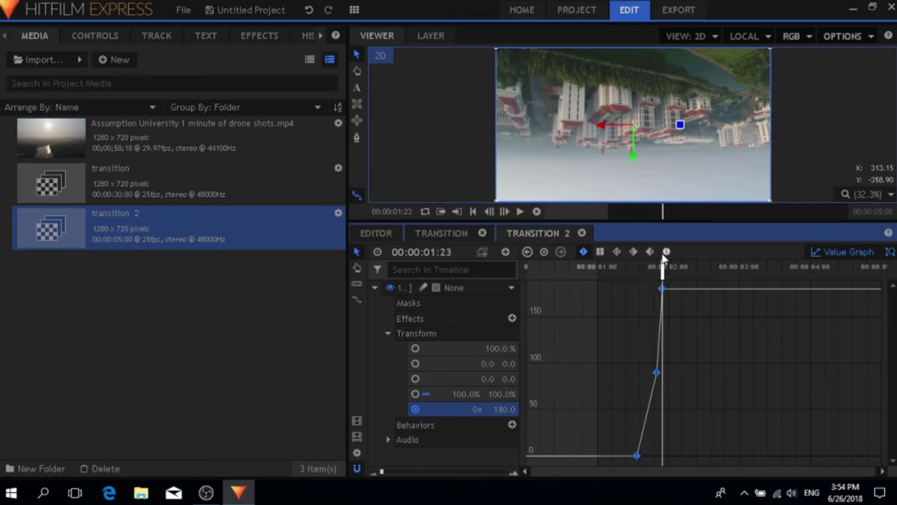
{"action": "left_click", "coordinate": [666, 253]}
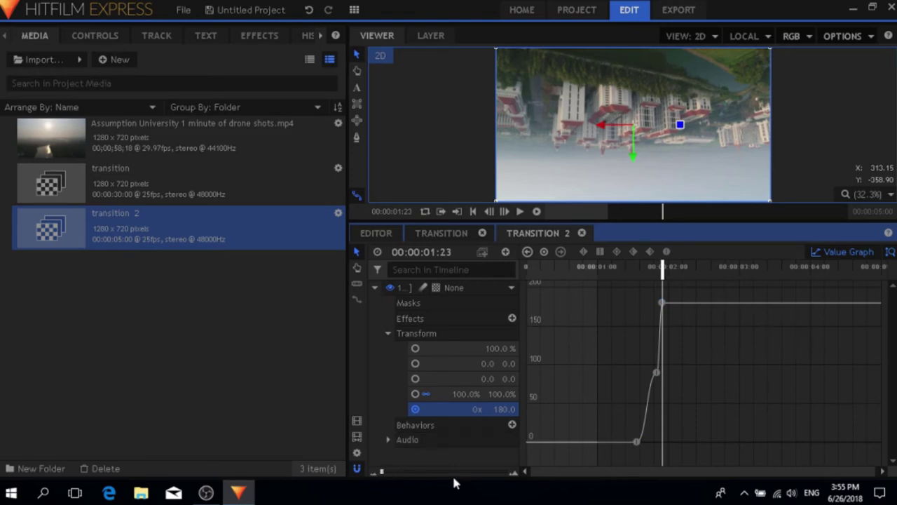
{"action": "left_click_drag", "start_coordinate": [382, 473], "coordinate": [436, 480]}
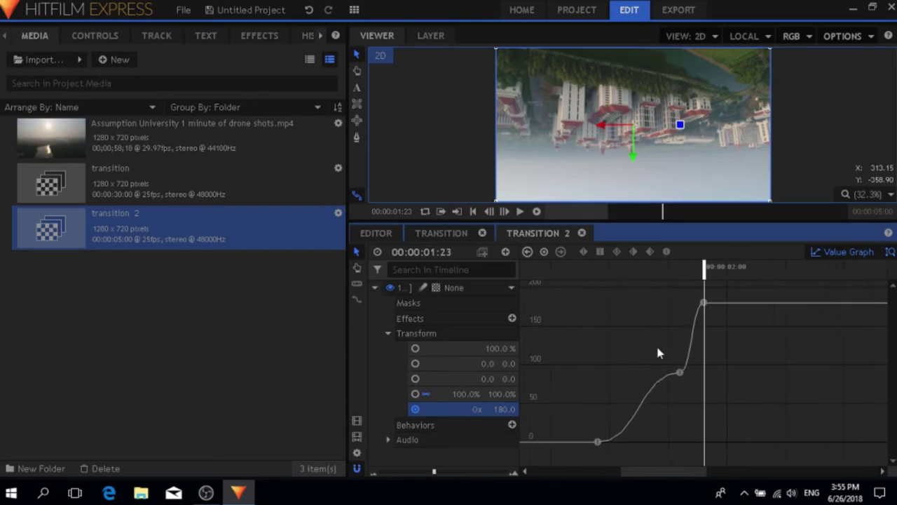
Scrub through the rotation curve before and after the cut, ending on the middle keyframe at 00:00:01:21
{"action": "left_click_drag", "start_coordinate": [612, 293], "coordinate": [805, 459]}
{"action": "left_click", "coordinate": [552, 275]}
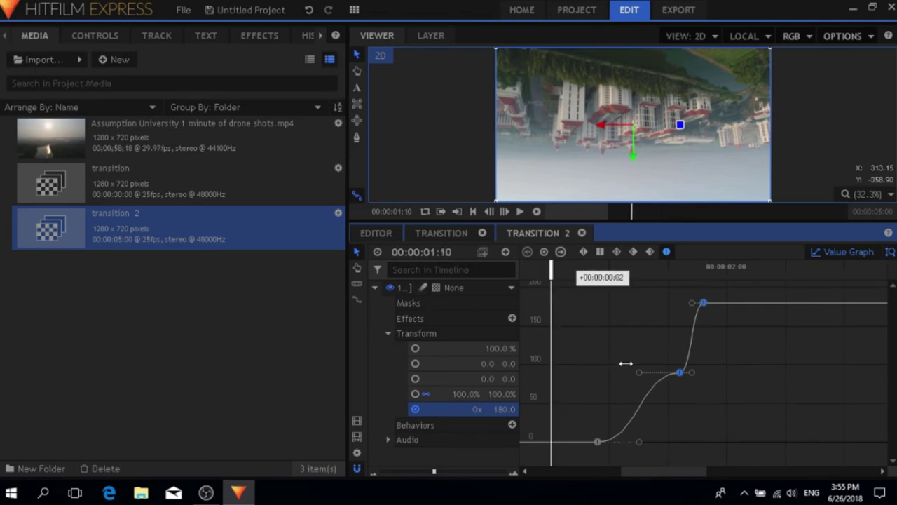
{"action": "left_click", "coordinate": [775, 273]}
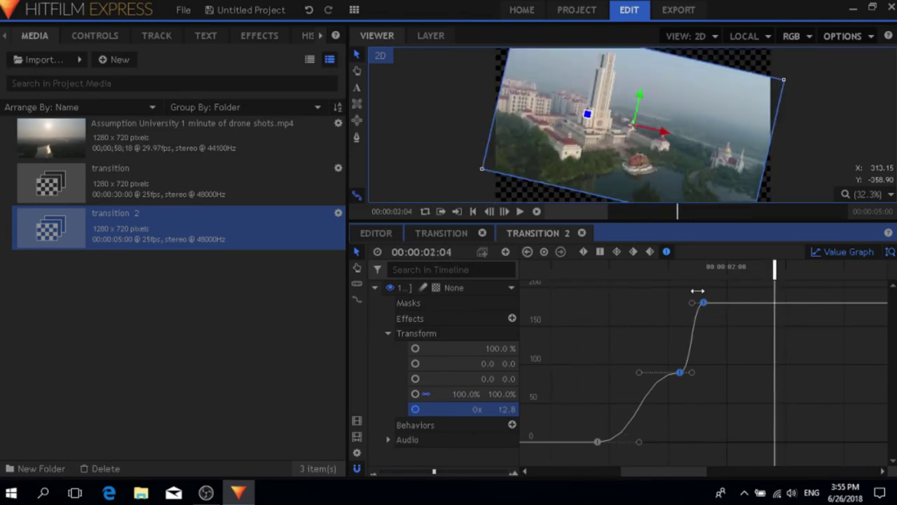
{"action": "left_click", "coordinate": [680, 274]}
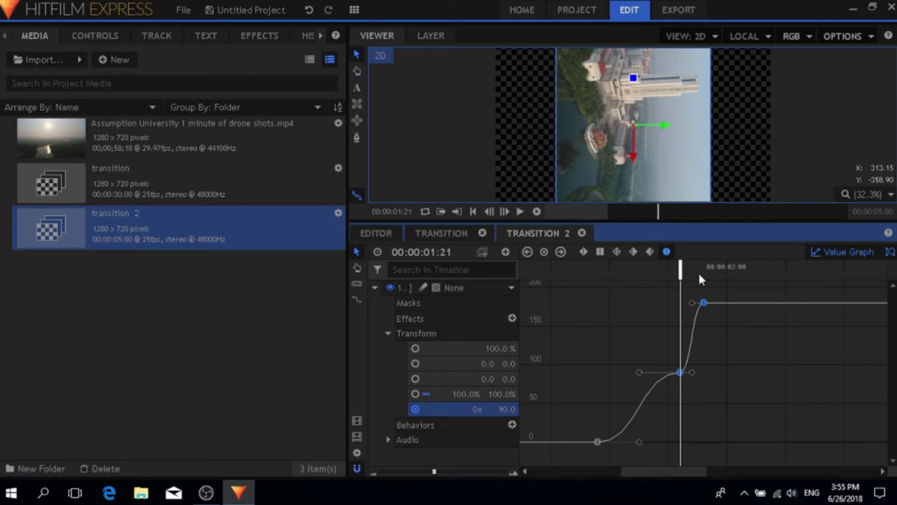
{"action": "left_click", "coordinate": [715, 269]}
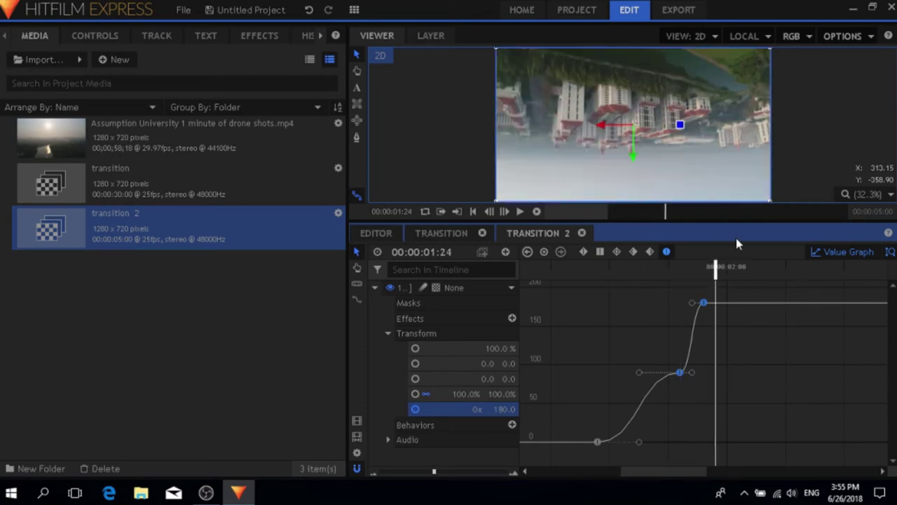
{"action": "left_click_drag", "start_coordinate": [715, 272], "coordinate": [673, 274]}
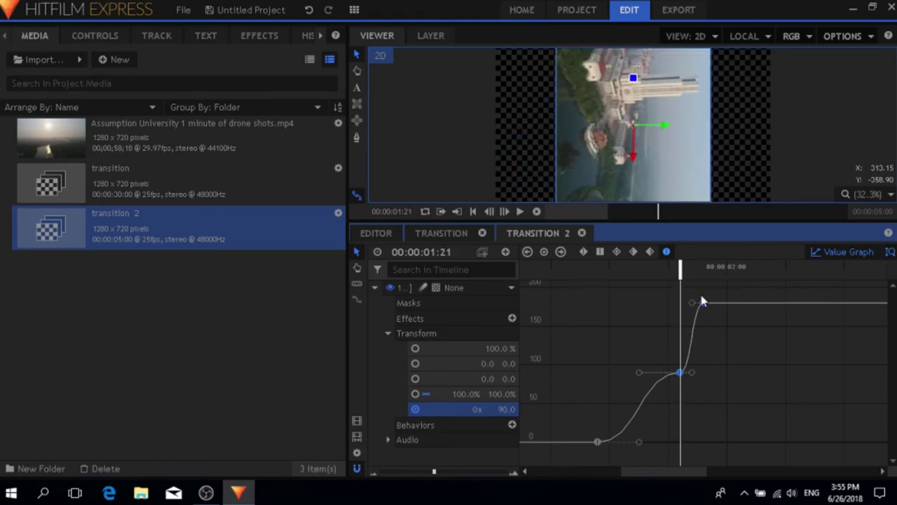
Pull the middle rotation keyframe's Bezier handles vertical, one up and one down, so the curve is steepest at the cut
{"action": "left_click", "coordinate": [587, 292]}
{"action": "left_click_drag", "start_coordinate": [585, 282], "coordinate": [743, 465]}
{"action": "left_click_drag", "start_coordinate": [692, 373], "coordinate": [667, 297]}
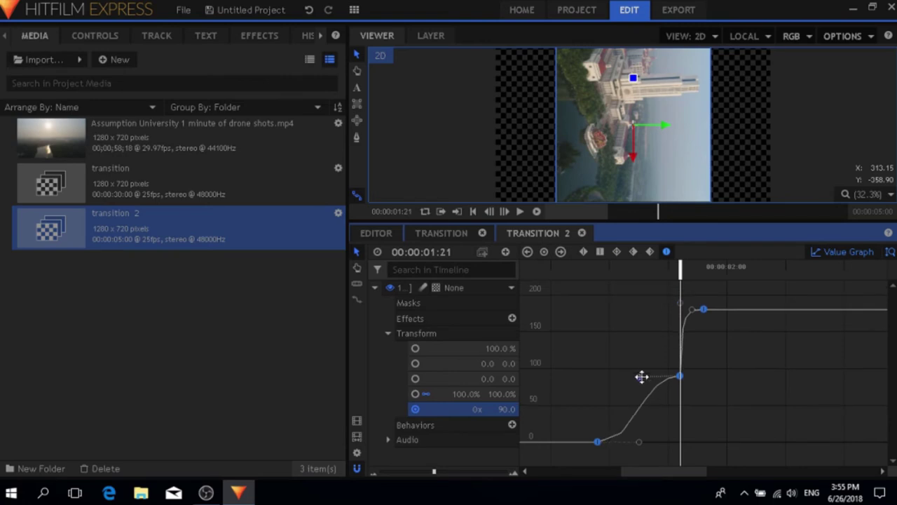
{"action": "left_click_drag", "start_coordinate": [641, 377], "coordinate": [673, 442]}
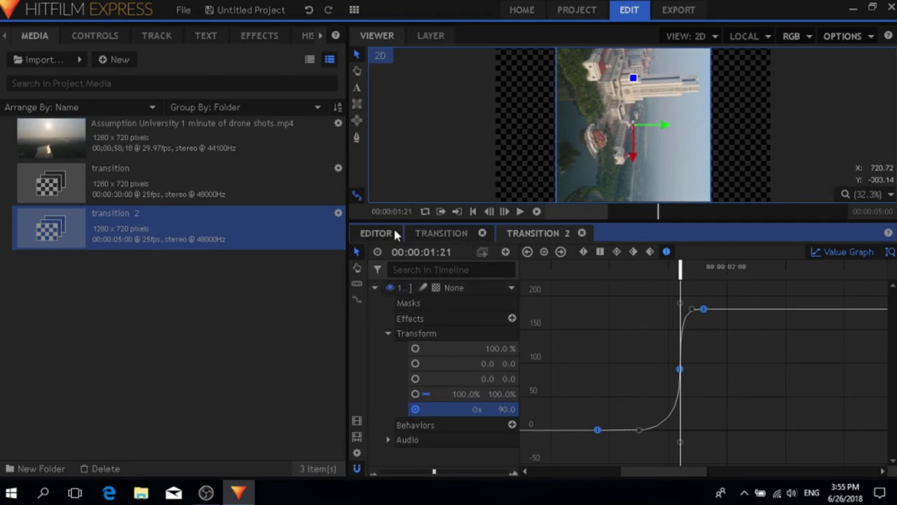
Hide the value graph, collapse the transition layer's properties, and restore the timeline to its smaller size and full-length view
{"action": "left_click", "coordinate": [439, 236]}
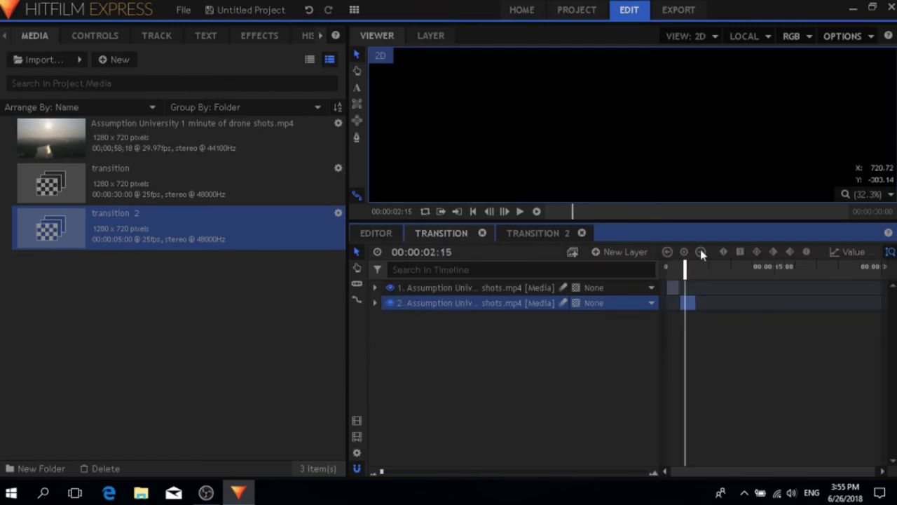
{"action": "left_click", "coordinate": [534, 233]}
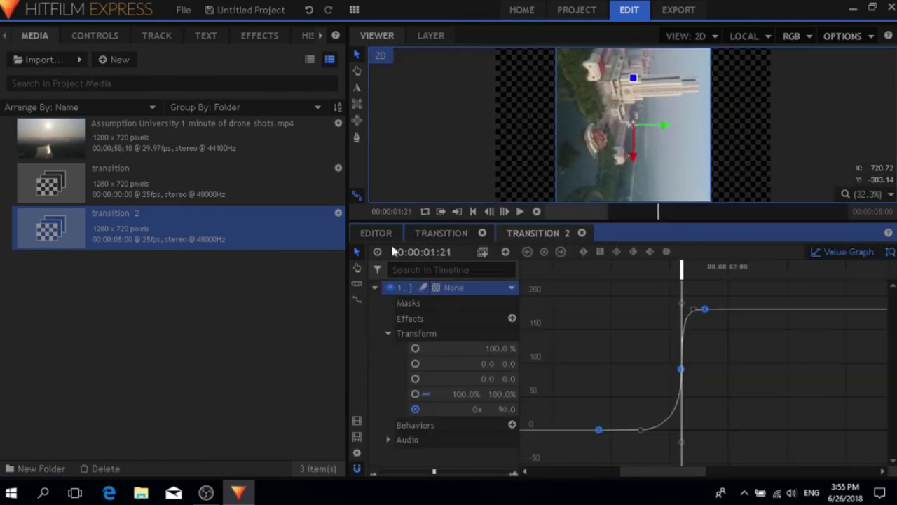
{"action": "left_click", "coordinate": [868, 252]}
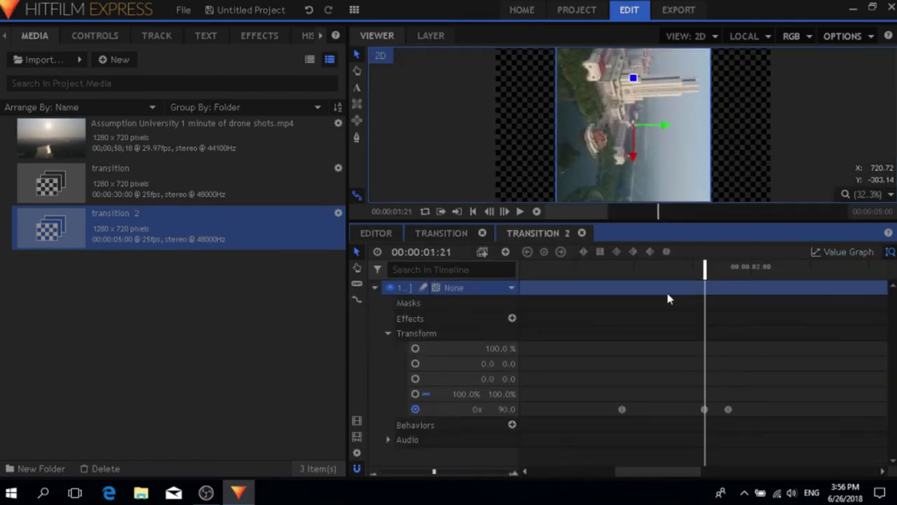
{"action": "left_click", "coordinate": [376, 288]}
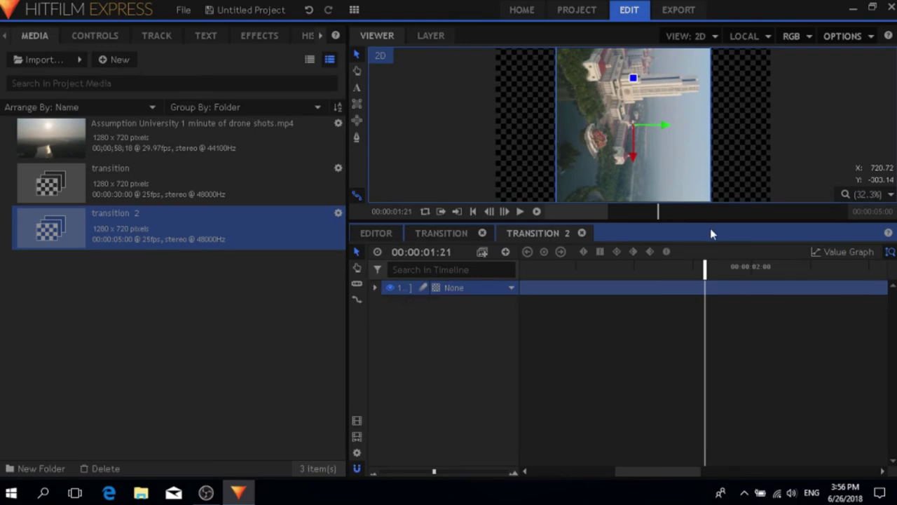
{"action": "left_click_drag", "start_coordinate": [783, 220], "coordinate": [754, 285]}
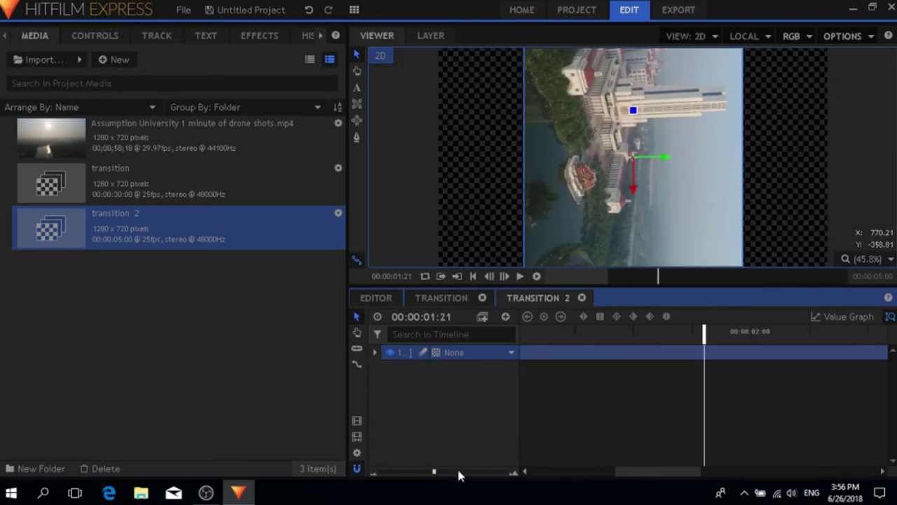
{"action": "left_click_drag", "start_coordinate": [433, 472], "coordinate": [339, 483]}
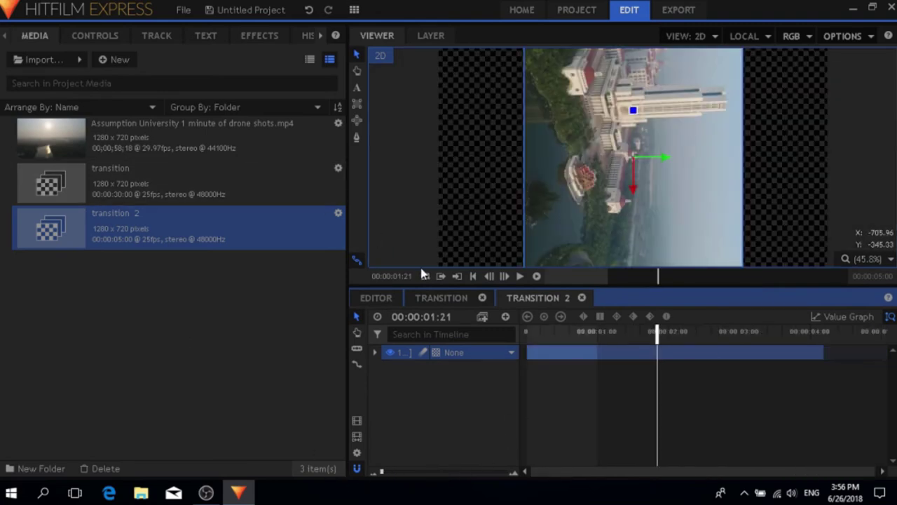
Play the spin across the cut from the editor sequence, then return to the transition 2 composite
{"action": "left_click", "coordinate": [374, 300]}
{"action": "left_click_drag", "start_coordinate": [517, 276], "coordinate": [510, 407]}
{"action": "left_click", "coordinate": [521, 275]}
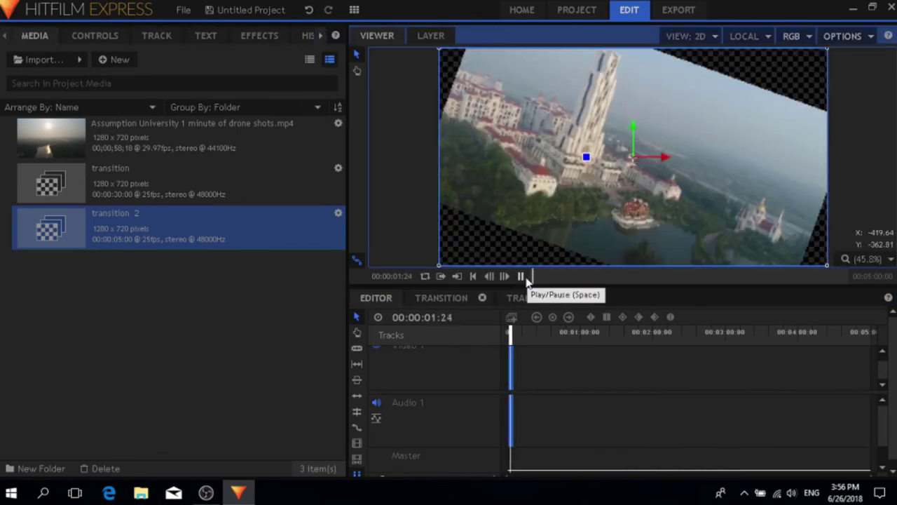
{"action": "left_click", "coordinate": [521, 276]}
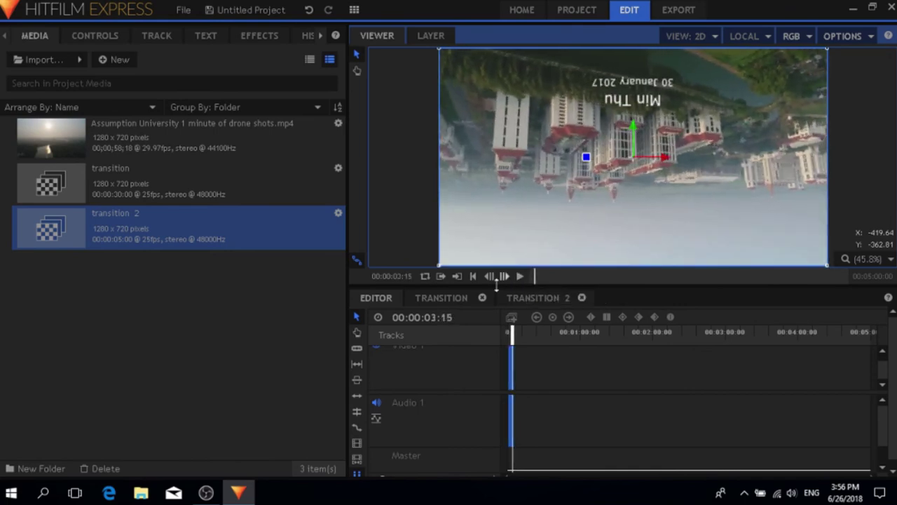
{"action": "left_click", "coordinate": [530, 301]}
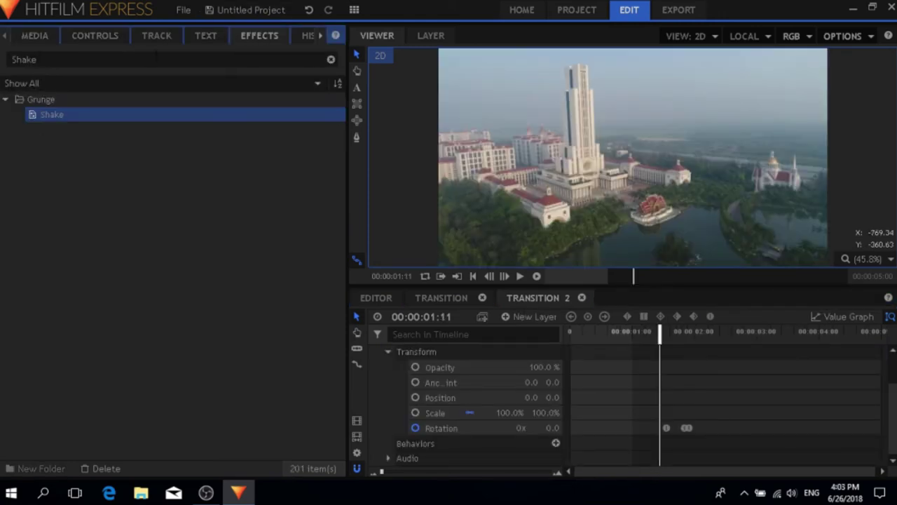
Apply the Shake effect to the transition layer and set its Scale to 0.49
{"action": "left_click_drag", "start_coordinate": [76, 116], "coordinate": [440, 354]}
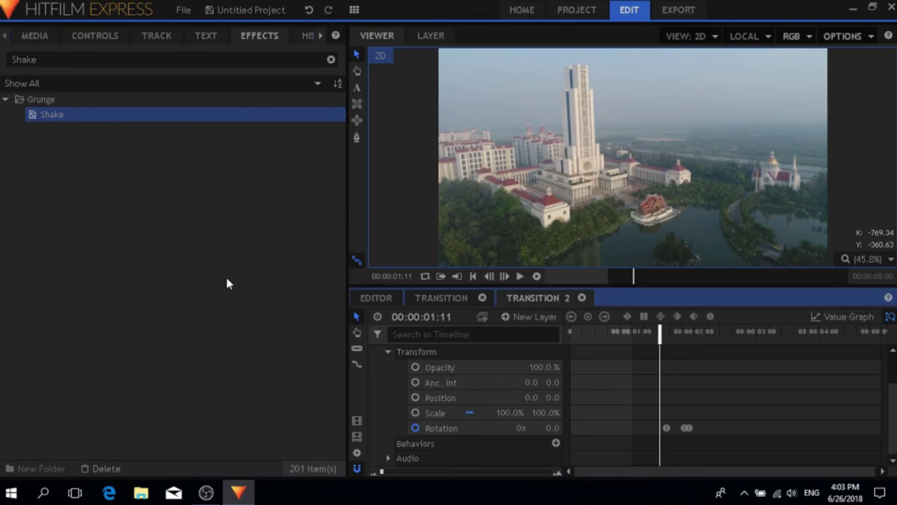
{"action": "left_click_drag", "start_coordinate": [192, 115], "coordinate": [436, 353]}
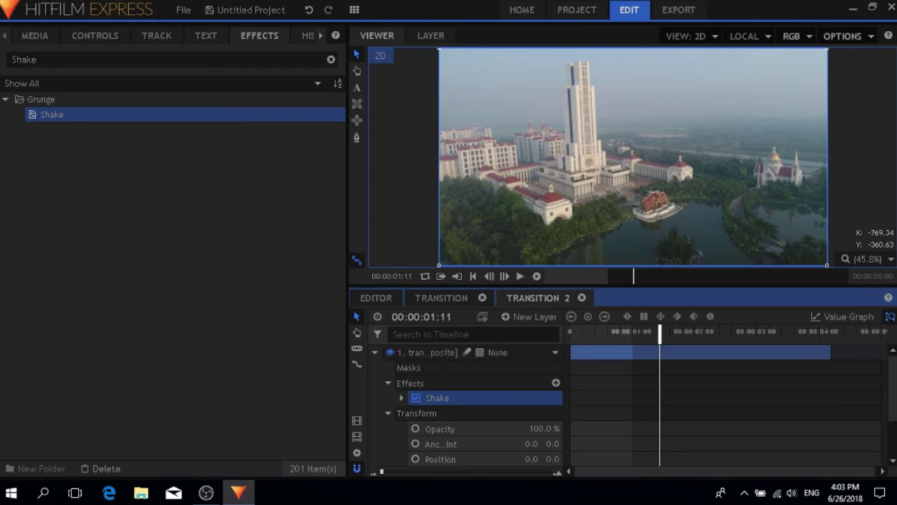
{"action": "left_click", "coordinate": [91, 36]}
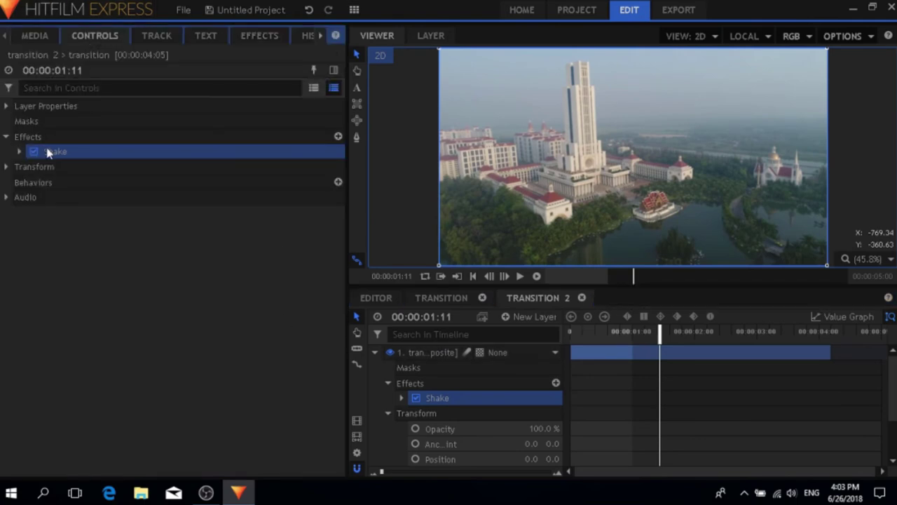
{"action": "left_click", "coordinate": [20, 151]}
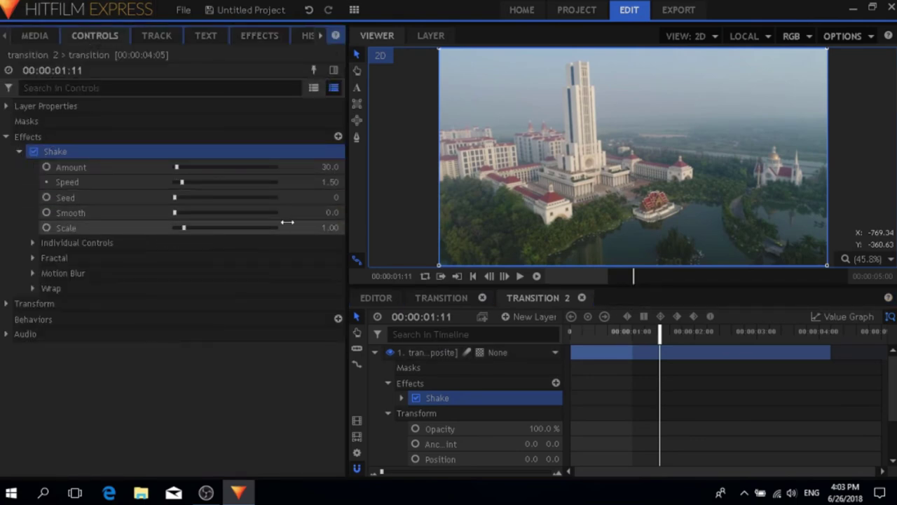
{"action": "left_click", "coordinate": [330, 228]}
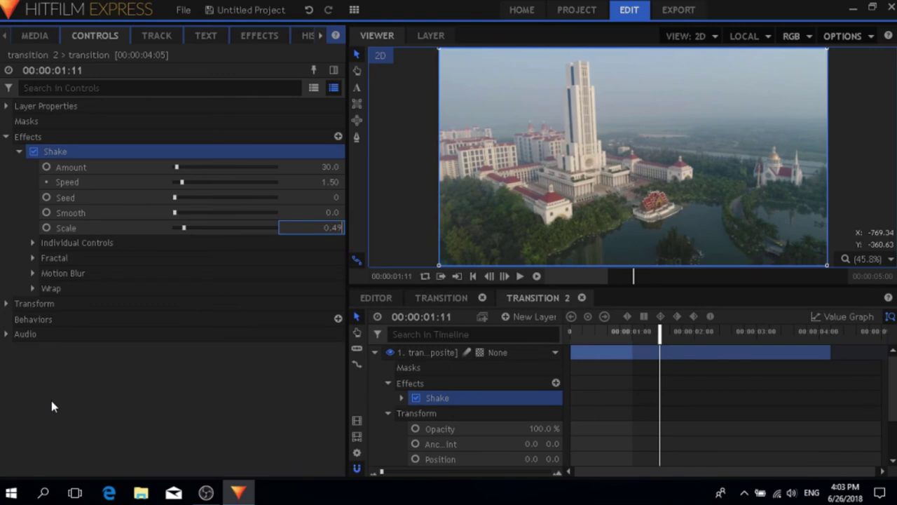
{"action": "key", "text": "Return"}
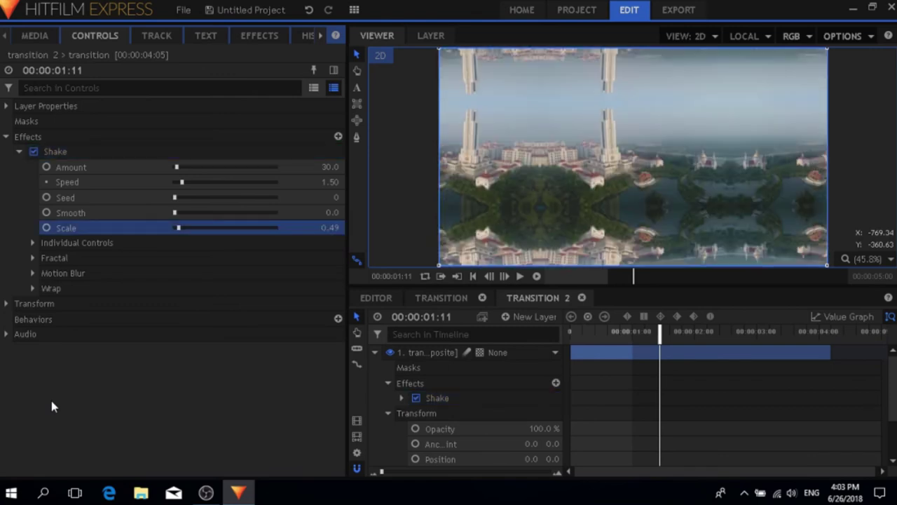
Reveal the transition layer's Transform properties and set its Scale to 200%
{"action": "left_click", "coordinate": [56, 304]}
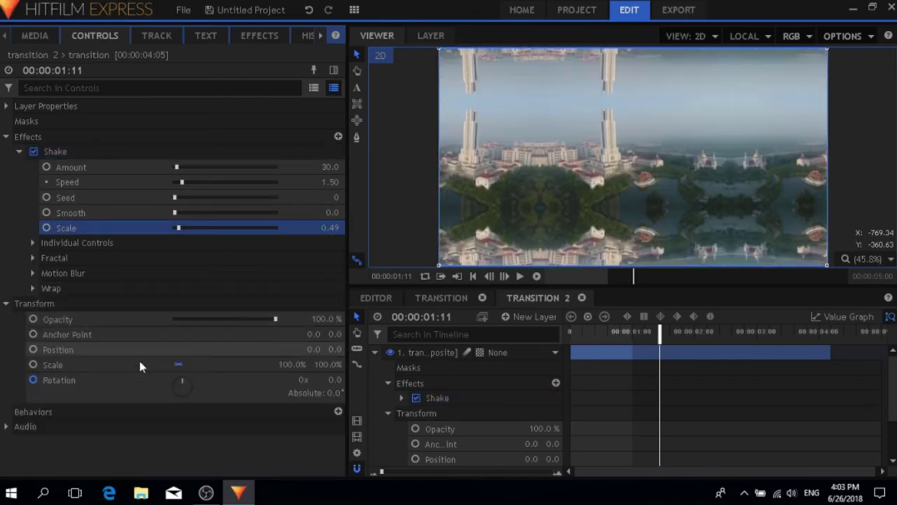
{"action": "left_click", "coordinate": [322, 319]}
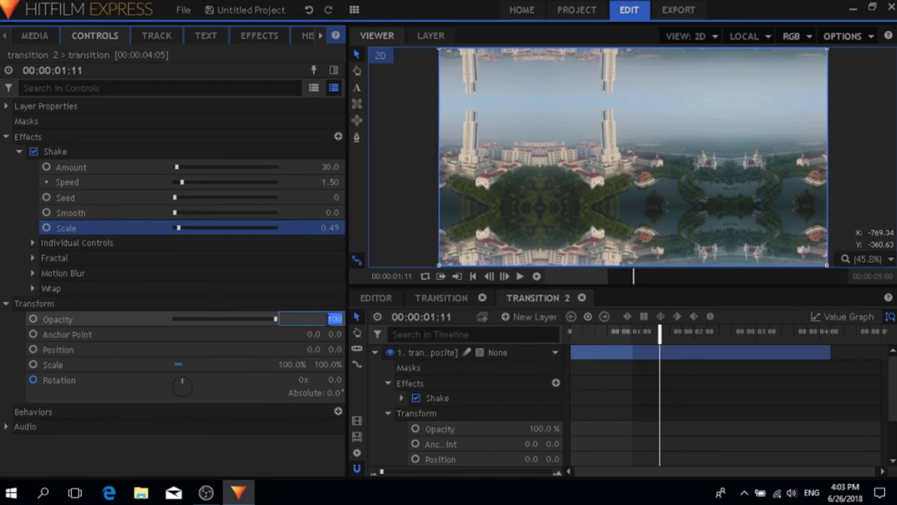
{"action": "left_click", "coordinate": [160, 452]}
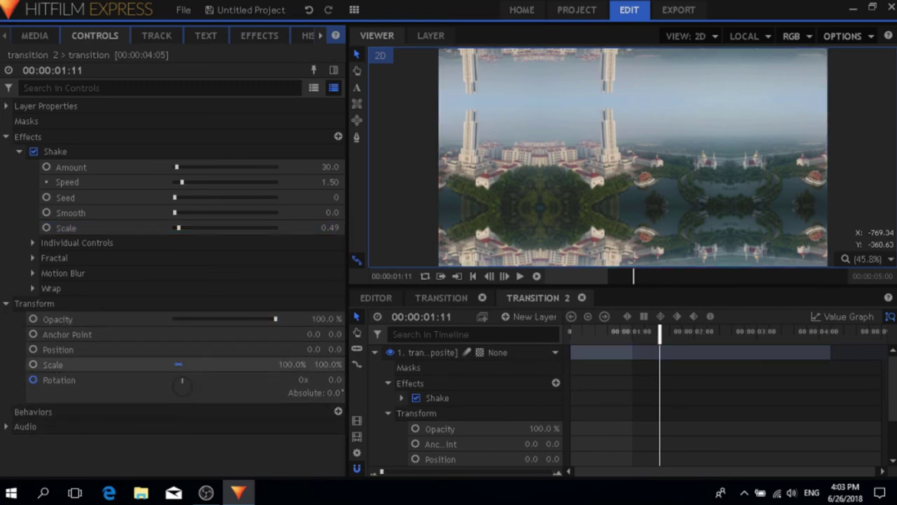
{"action": "left_click", "coordinate": [328, 364]}
{"action": "type", "text": "200"}
{"action": "key", "text": "Return"}
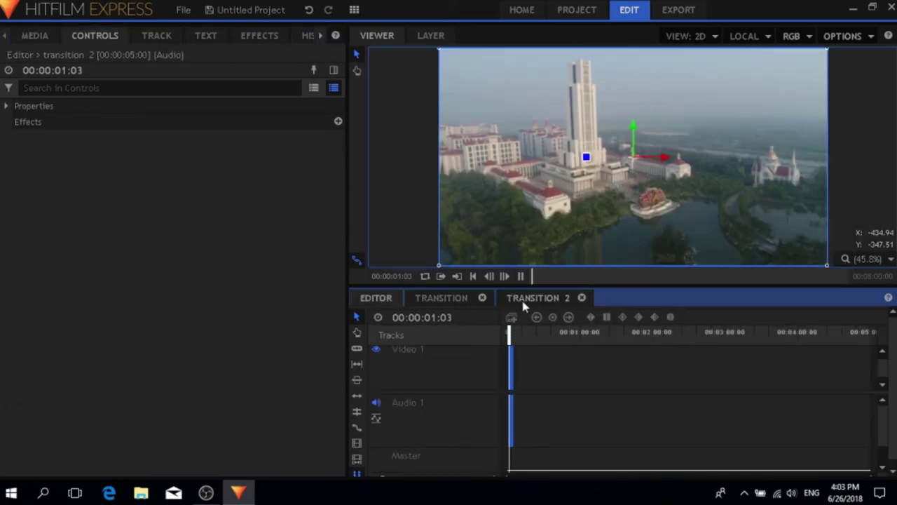
Return the editor sequence's playhead to the start and advance frame by frame to about two seconds to inspect the transition
{"action": "left_click", "coordinate": [512, 337]}
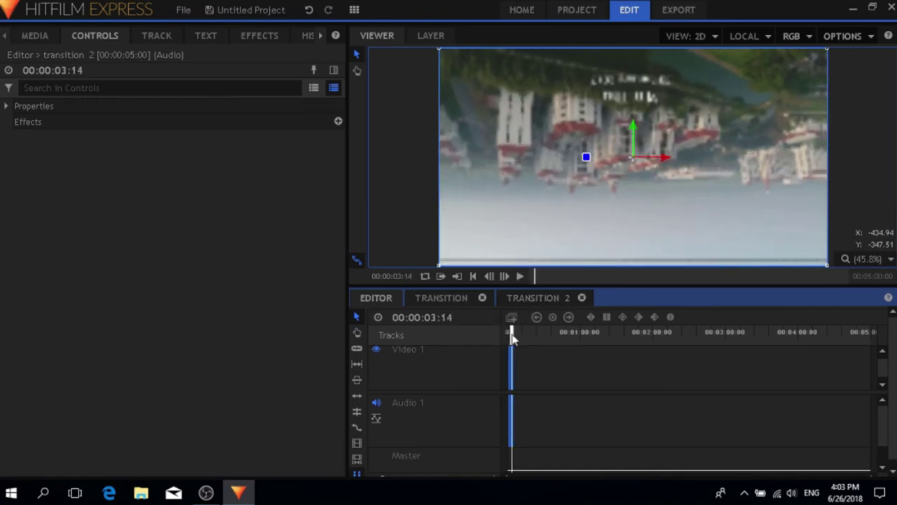
{"action": "left_click_drag", "start_coordinate": [512, 336], "coordinate": [506, 335]}
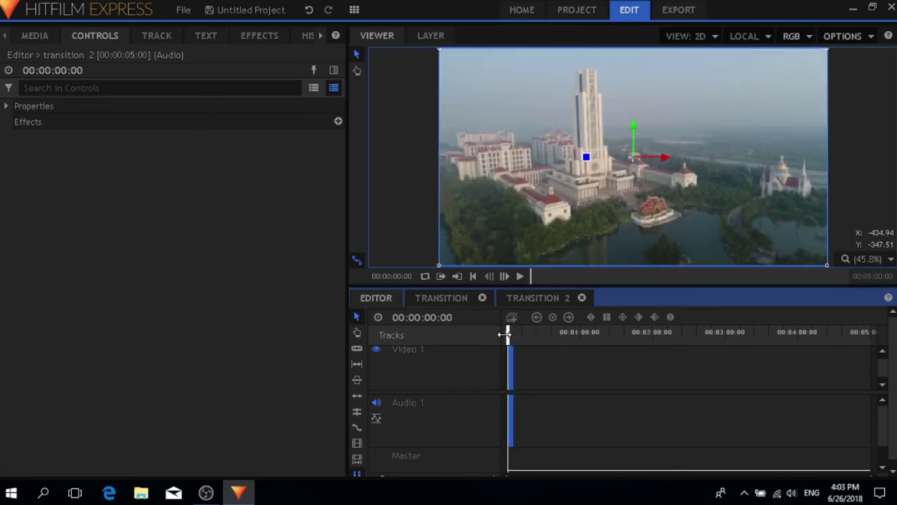
{"action": "left_click", "coordinate": [505, 276]}
{"action": "left_click", "coordinate": [505, 276]}
{"action": "left_click", "coordinate": [505, 277]}
{"action": "left_click", "coordinate": [505, 276]}
{"action": "left_click", "coordinate": [505, 276]}
{"action": "left_click", "coordinate": [505, 276]}
{"action": "left_click", "coordinate": [505, 277]}
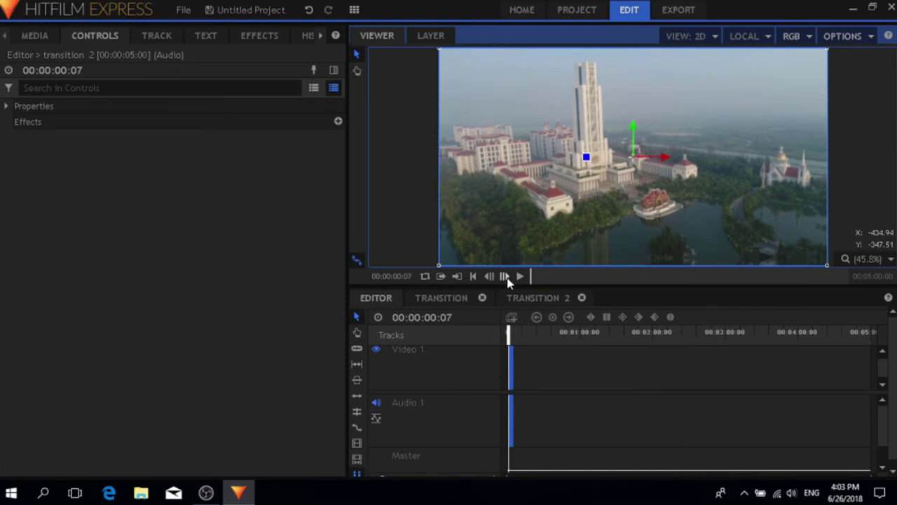
{"action": "left_click", "coordinate": [505, 276]}
{"action": "left_click", "coordinate": [505, 276]}
{"action": "left_click", "coordinate": [505, 277]}
{"action": "left_click", "coordinate": [505, 276]}
{"action": "left_click", "coordinate": [504, 276]}
{"action": "left_click", "coordinate": [505, 276]}
{"action": "left_click", "coordinate": [505, 276]}
{"action": "left_click", "coordinate": [505, 276]}
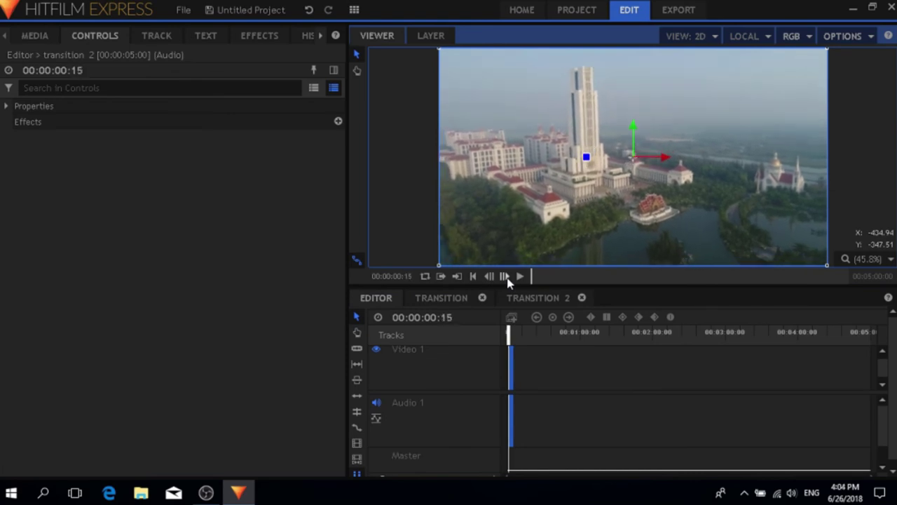
{"action": "left_click", "coordinate": [505, 276]}
{"action": "left_click", "coordinate": [504, 276]}
{"action": "left_click", "coordinate": [505, 277]}
{"action": "left_click", "coordinate": [505, 276]}
{"action": "left_click", "coordinate": [505, 276]}
{"action": "left_click", "coordinate": [505, 276]}
{"action": "left_click", "coordinate": [505, 276]}
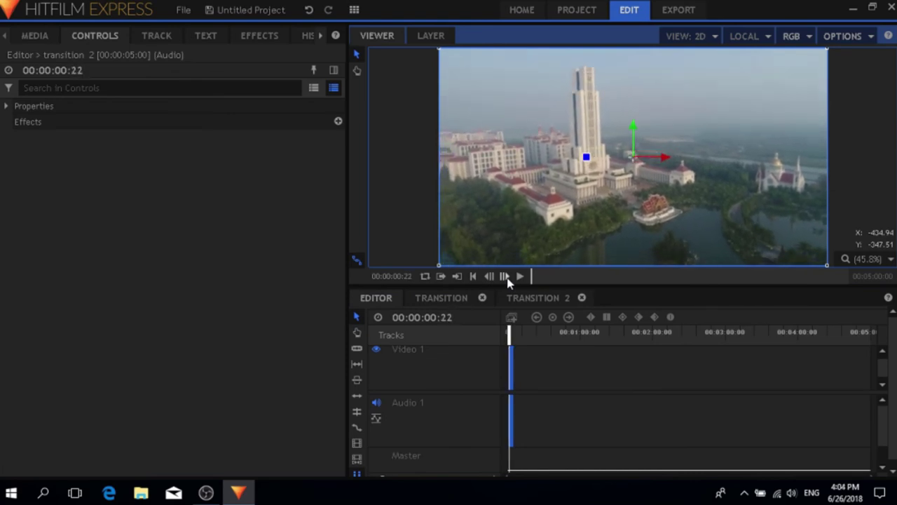
{"action": "left_click", "coordinate": [505, 276]}
{"action": "left_click", "coordinate": [504, 276]}
{"action": "left_click", "coordinate": [504, 277]}
{"action": "left_click", "coordinate": [505, 277]}
{"action": "left_click", "coordinate": [505, 276]}
{"action": "left_click", "coordinate": [505, 276]}
{"action": "left_click", "coordinate": [505, 277]}
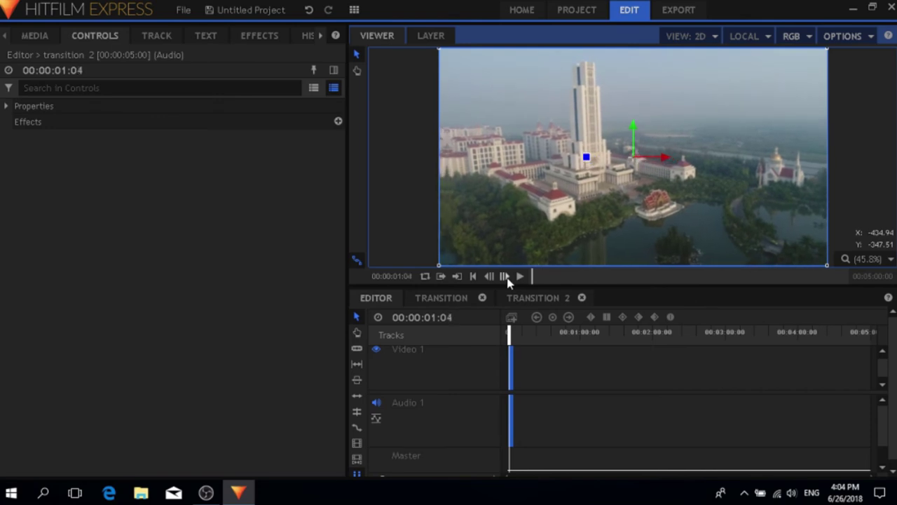
{"action": "left_click", "coordinate": [505, 276]}
{"action": "left_click", "coordinate": [504, 276]}
{"action": "left_click", "coordinate": [505, 277]}
{"action": "left_click", "coordinate": [505, 276]}
{"action": "left_click", "coordinate": [505, 276]}
{"action": "left_click", "coordinate": [505, 276]}
{"action": "left_click", "coordinate": [504, 277]}
{"action": "left_click", "coordinate": [505, 277]}
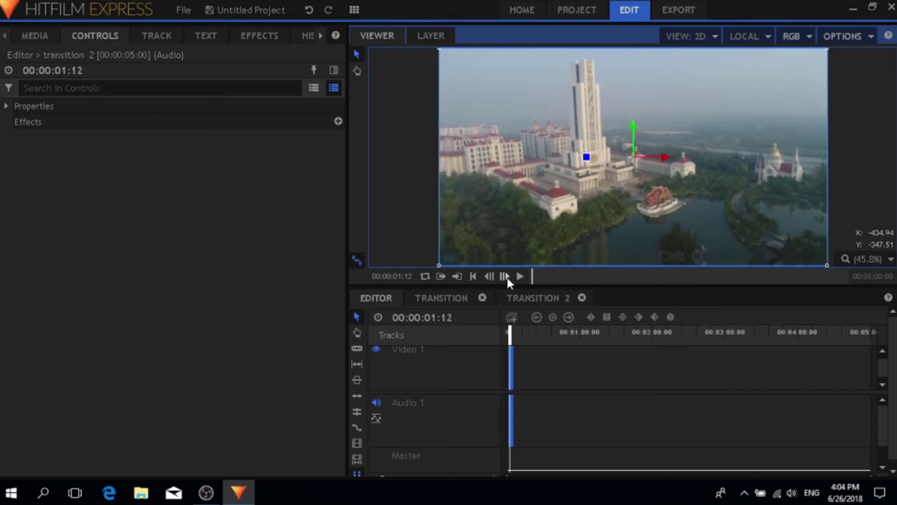
{"action": "left_click", "coordinate": [505, 276]}
{"action": "left_click", "coordinate": [505, 277]}
{"action": "left_click", "coordinate": [505, 276]}
{"action": "left_click", "coordinate": [505, 276]}
{"action": "left_click", "coordinate": [504, 277]}
{"action": "left_click", "coordinate": [505, 276]}
{"action": "left_click", "coordinate": [505, 277]}
{"action": "left_click", "coordinate": [505, 276]}
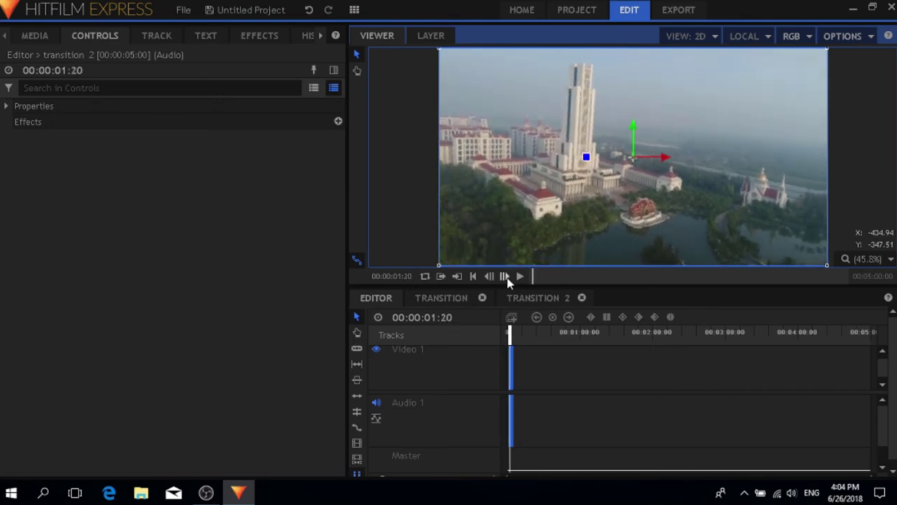
{"action": "left_click", "coordinate": [505, 276]}
{"action": "left_click", "coordinate": [505, 276]}
{"action": "left_click", "coordinate": [505, 276]}
{"action": "left_click", "coordinate": [505, 276]}
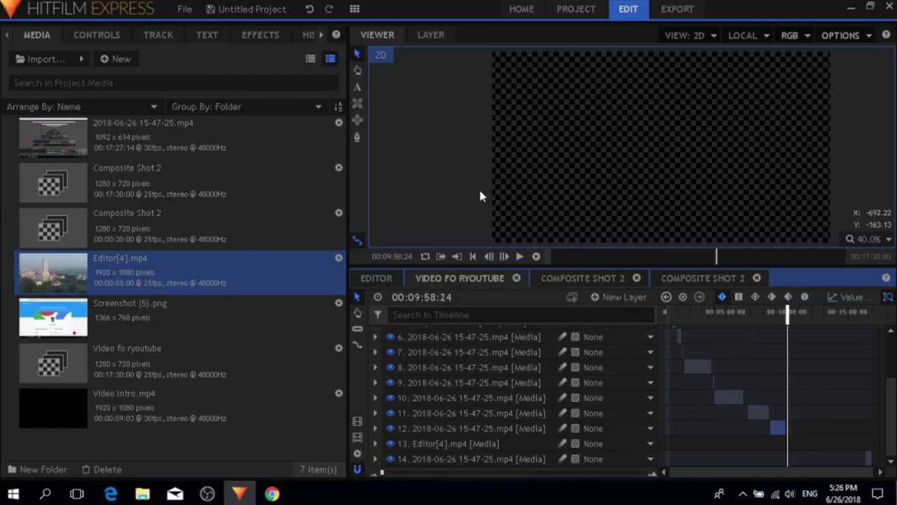
Look through both Composite Shot 2 timelines and check the rotated frames at 00:00:14:06 and 00:00:14:01 in the outer one
{"action": "left_click", "coordinate": [667, 278]}
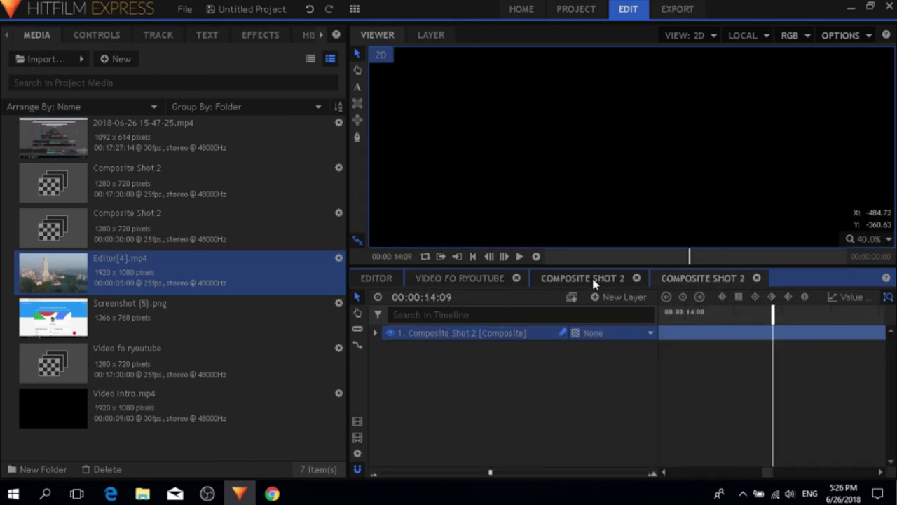
{"action": "left_click", "coordinate": [593, 278]}
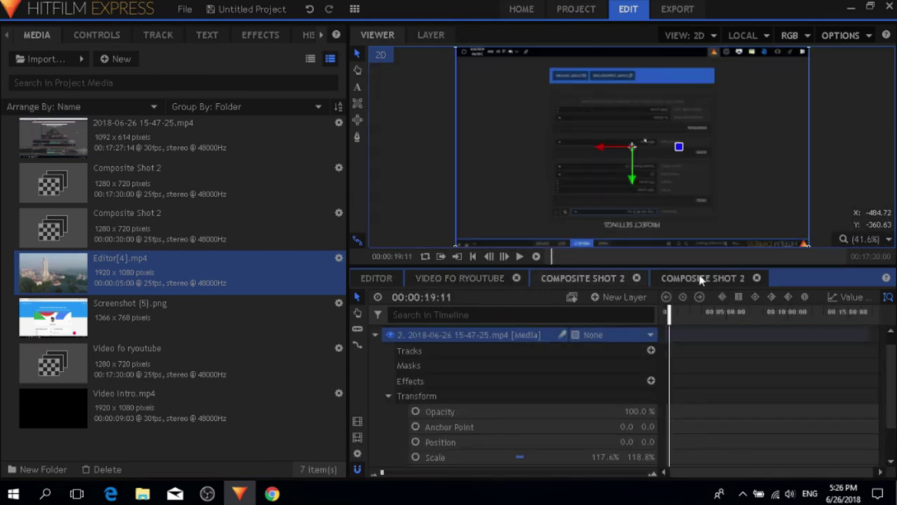
{"action": "left_click", "coordinate": [701, 280]}
{"action": "left_click", "coordinate": [747, 312]}
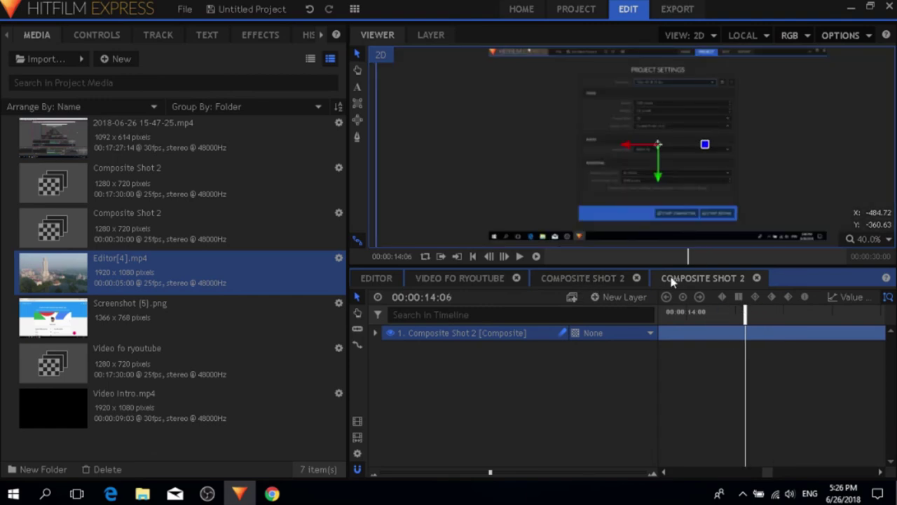
{"action": "left_click", "coordinate": [697, 315]}
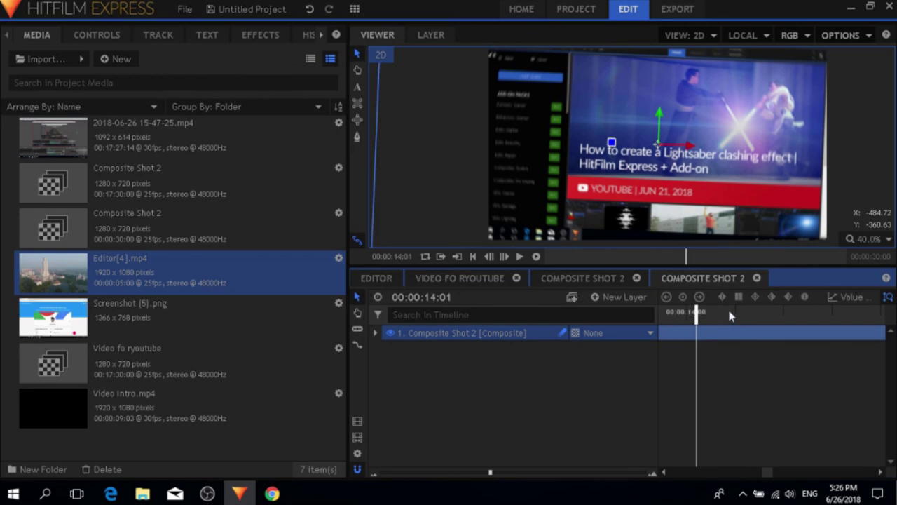
In the Composite Shot 2 holding the media clips, set the second layer's Transform Rotation to 0 degrees
{"action": "left_click", "coordinate": [576, 280]}
{"action": "scroll", "coordinate": [715, 356], "scroll_direction": "up", "scroll_amount": 1}
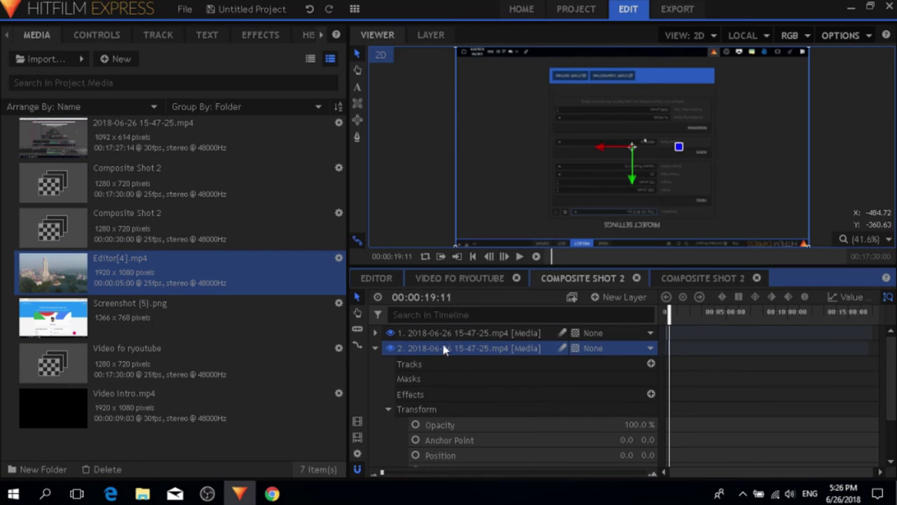
{"action": "left_click", "coordinate": [376, 349]}
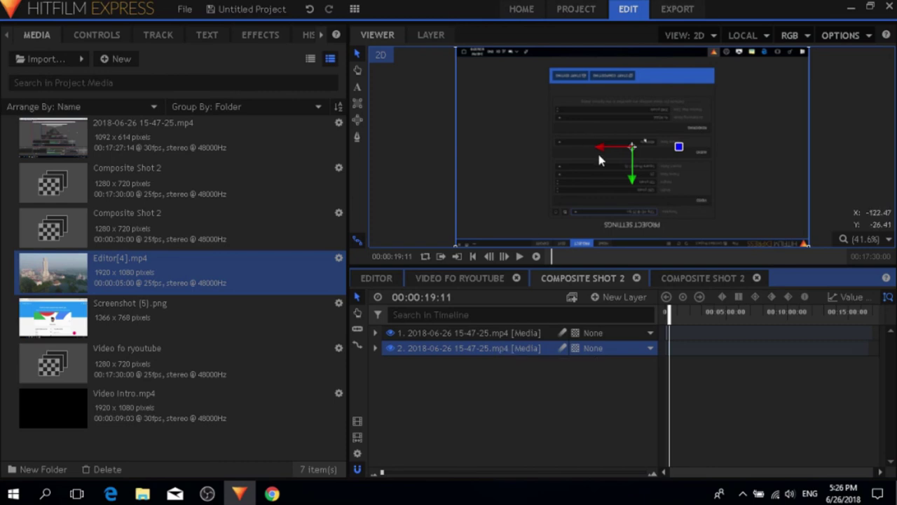
{"action": "left_click", "coordinate": [375, 349]}
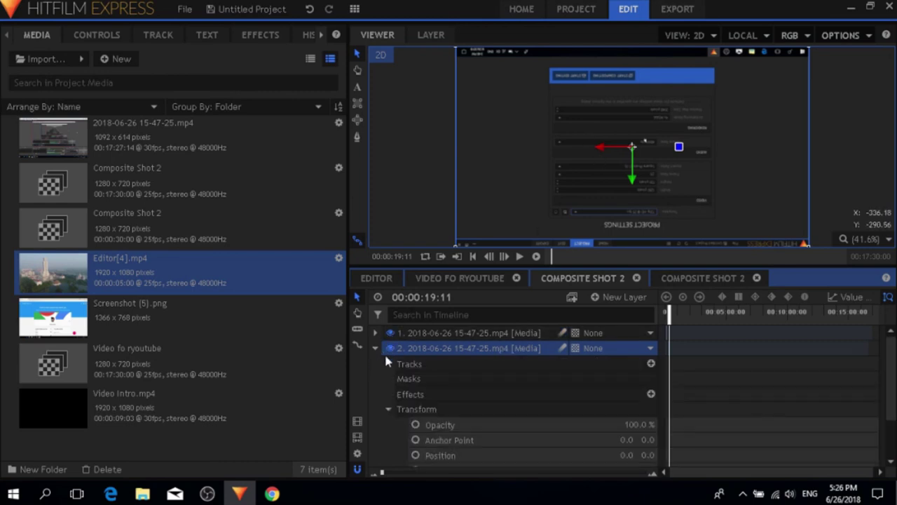
{"action": "scroll", "coordinate": [389, 361], "scroll_direction": "down", "scroll_amount": 1}
{"action": "scroll", "coordinate": [392, 368], "scroll_direction": "up", "scroll_amount": 1}
{"action": "left_click", "coordinate": [388, 409]}
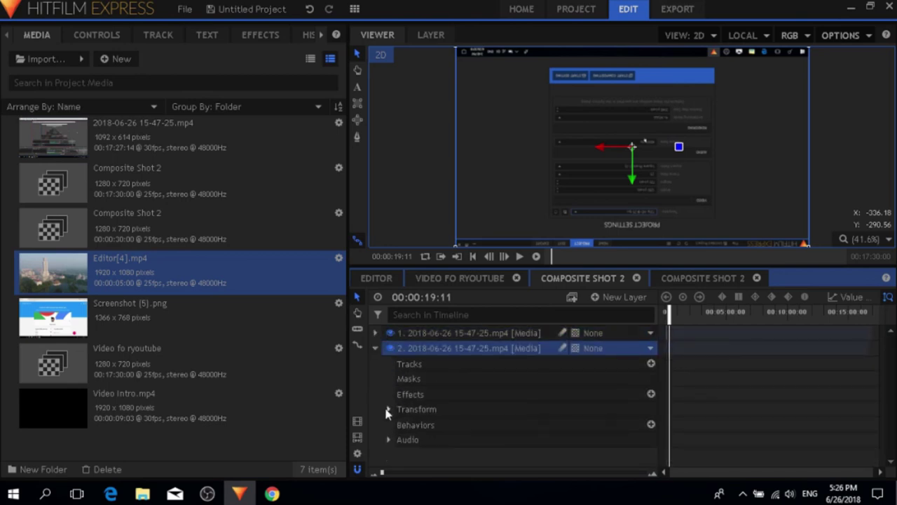
{"action": "left_click", "coordinate": [388, 409]}
{"action": "scroll", "coordinate": [397, 414], "scroll_direction": "down", "scroll_amount": 1}
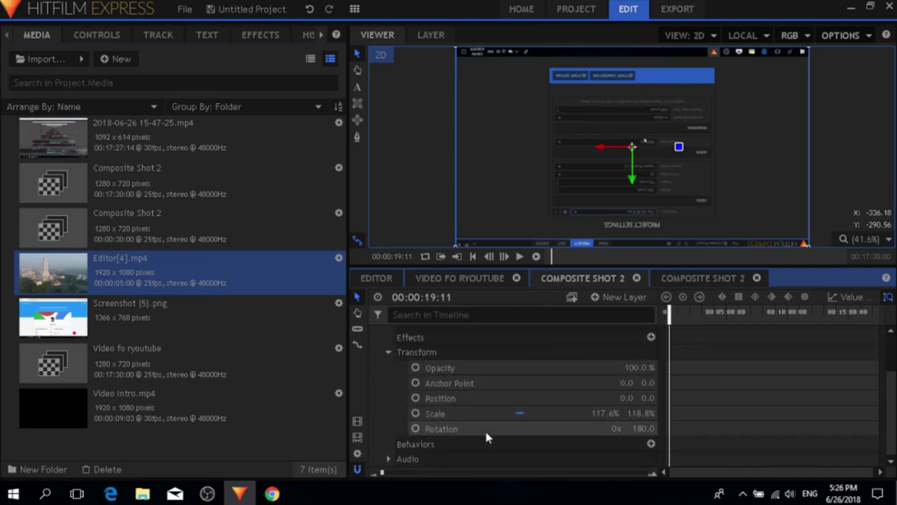
{"action": "left_click", "coordinate": [638, 428]}
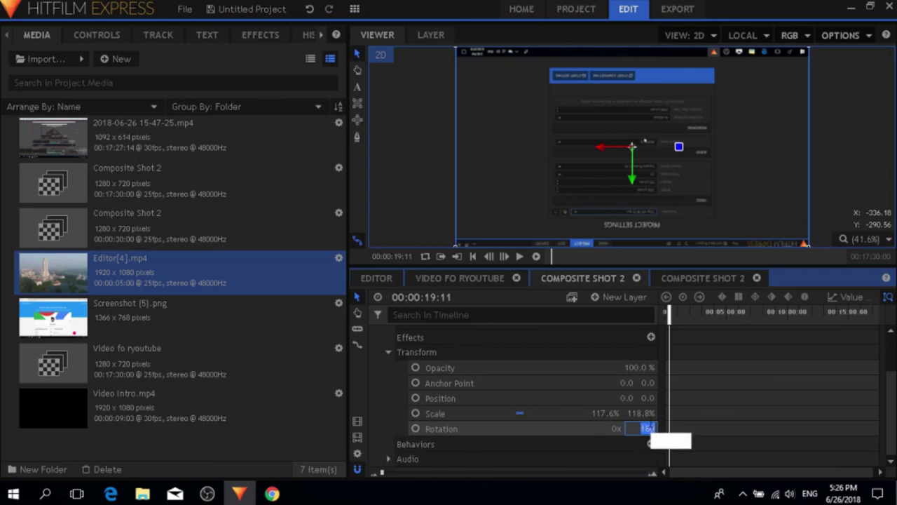
{"action": "type", "text": "0"}
{"action": "key", "text": "Return"}
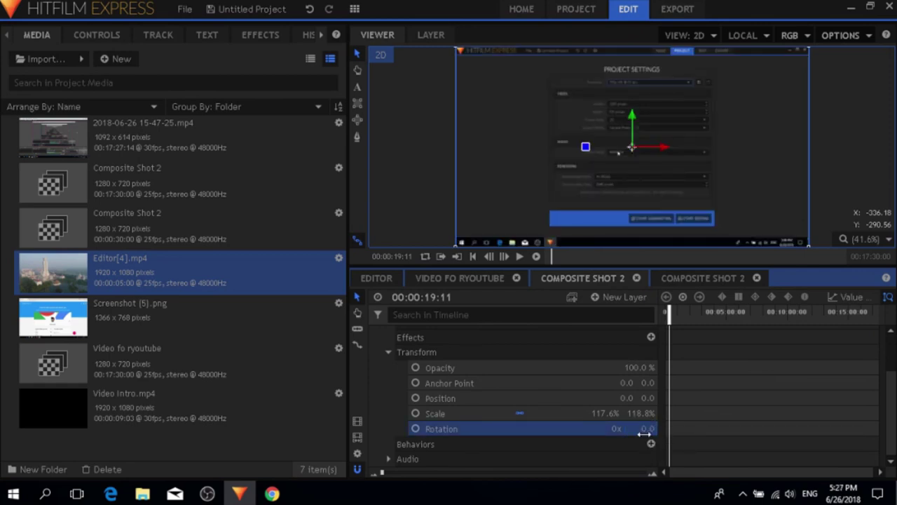
Set the second media layer's Rotation back to 180 degrees
{"action": "left_click", "coordinate": [644, 430]}
{"action": "type", "text": "180"}
{"action": "key", "text": "Return"}
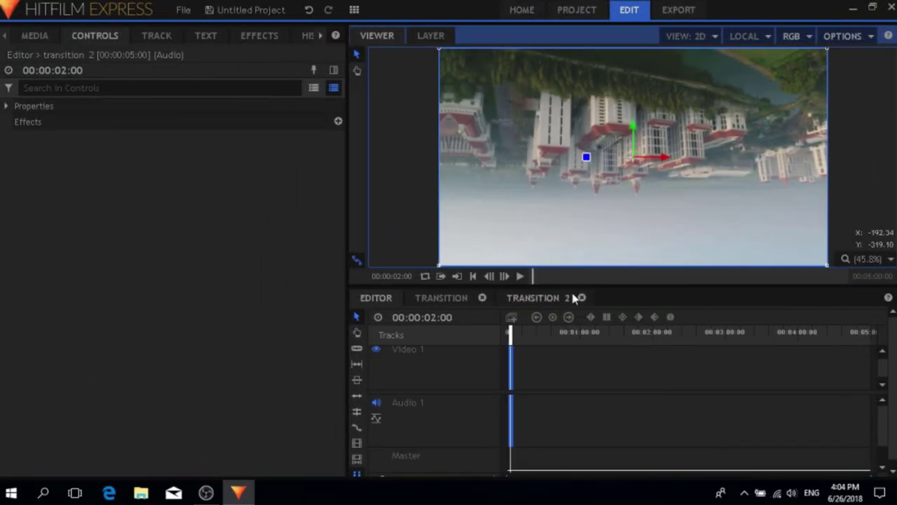
Return to the transition 2 composite
{"action": "left_click", "coordinate": [549, 298]}
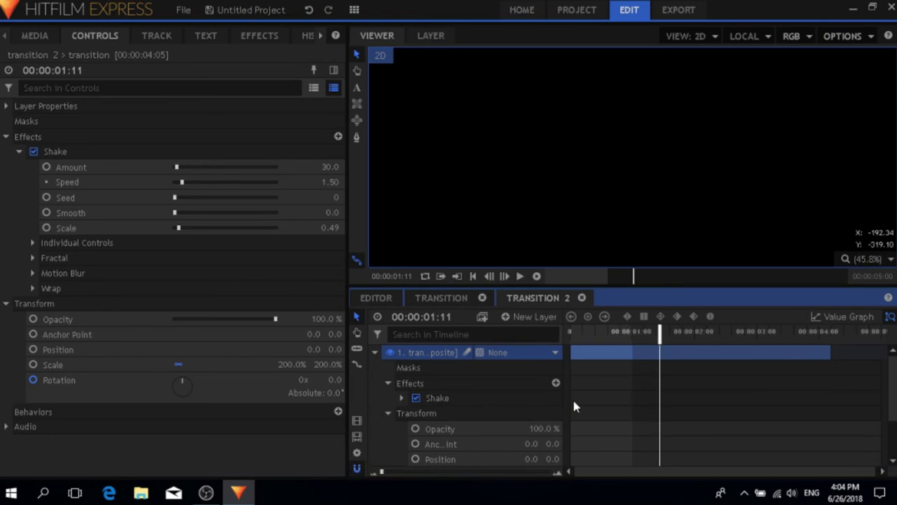